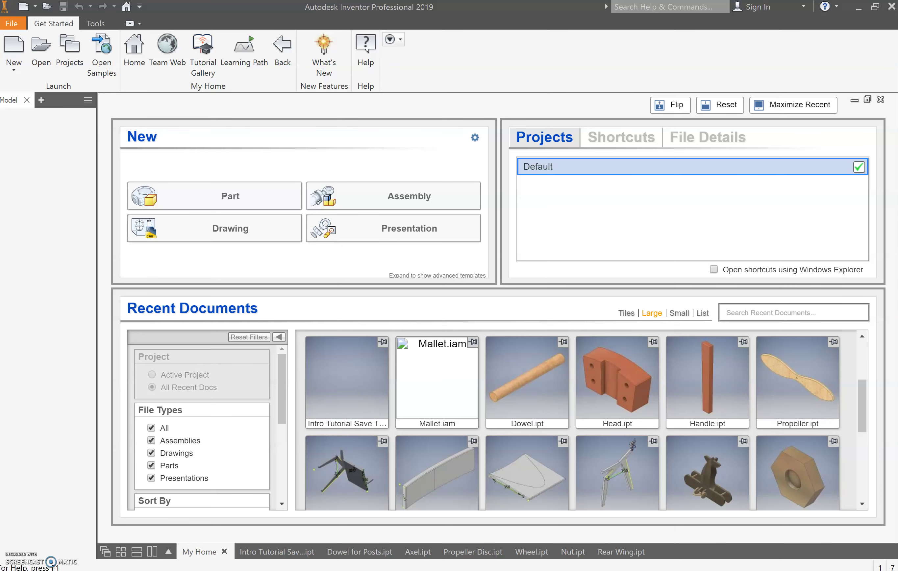
# Create a new part and start a 2D sketch on the front origin plane
pyautogui.click(222, 562)
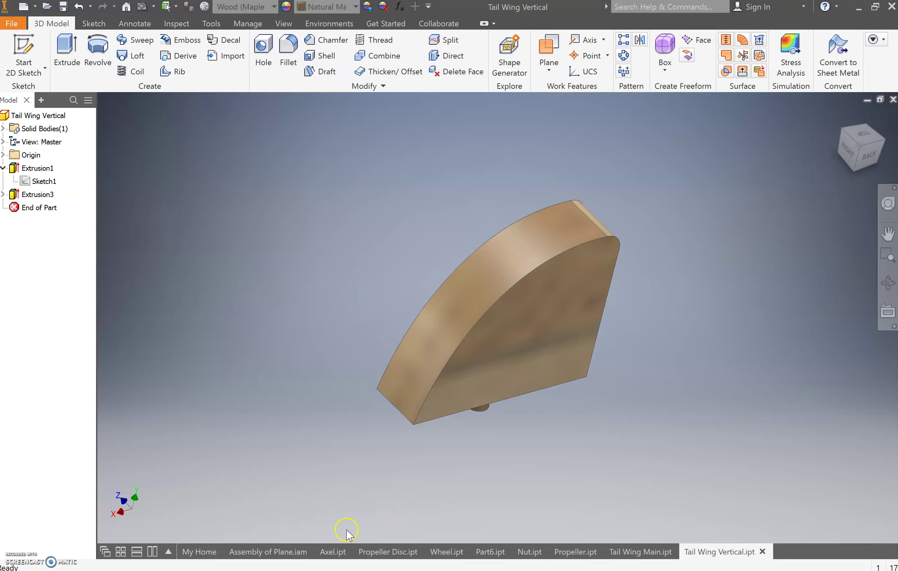
pyautogui.click(100, 509)
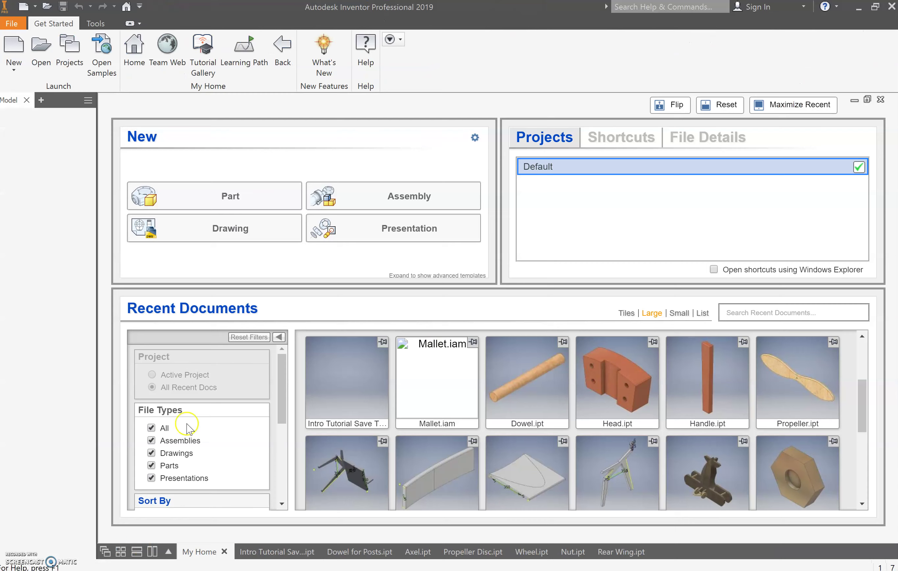
pyautogui.click(193, 201)
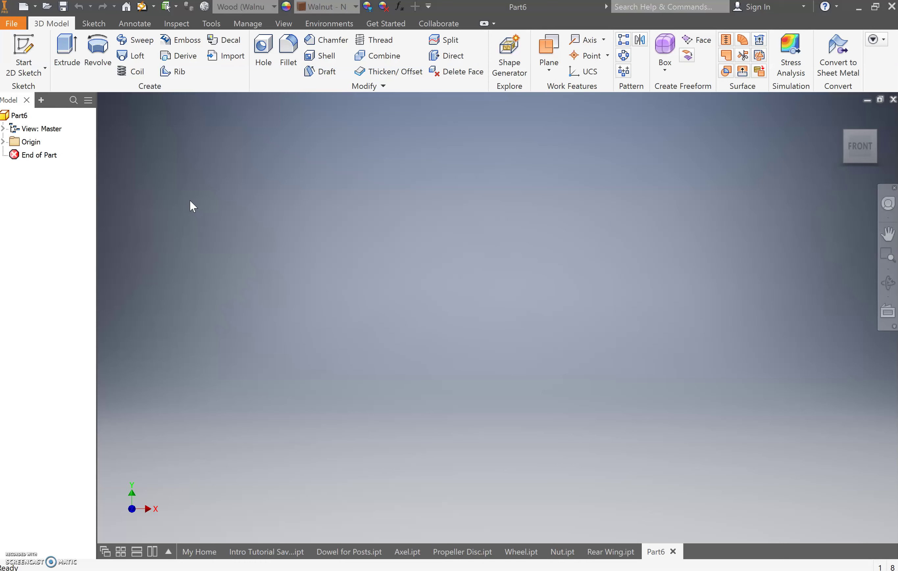
pyautogui.click(24, 70)
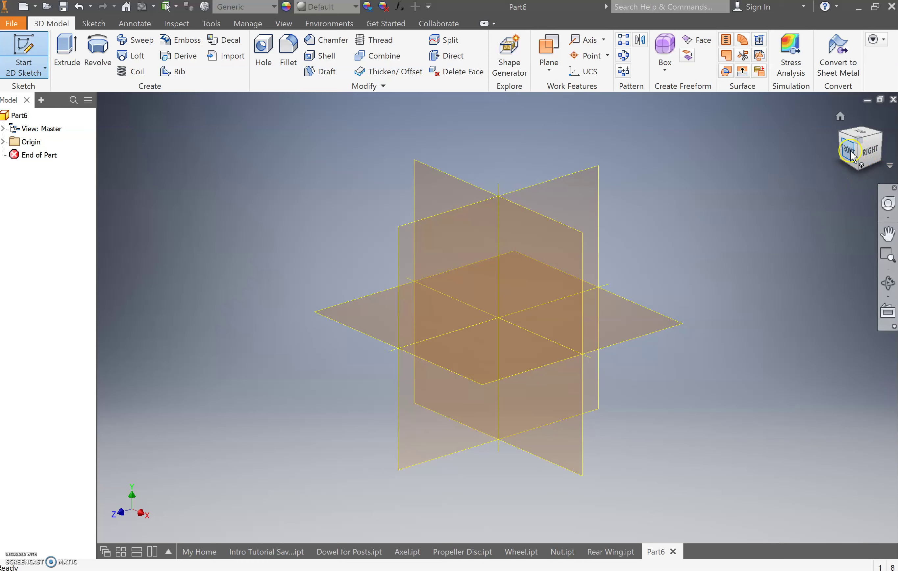
pyautogui.click(565, 278)
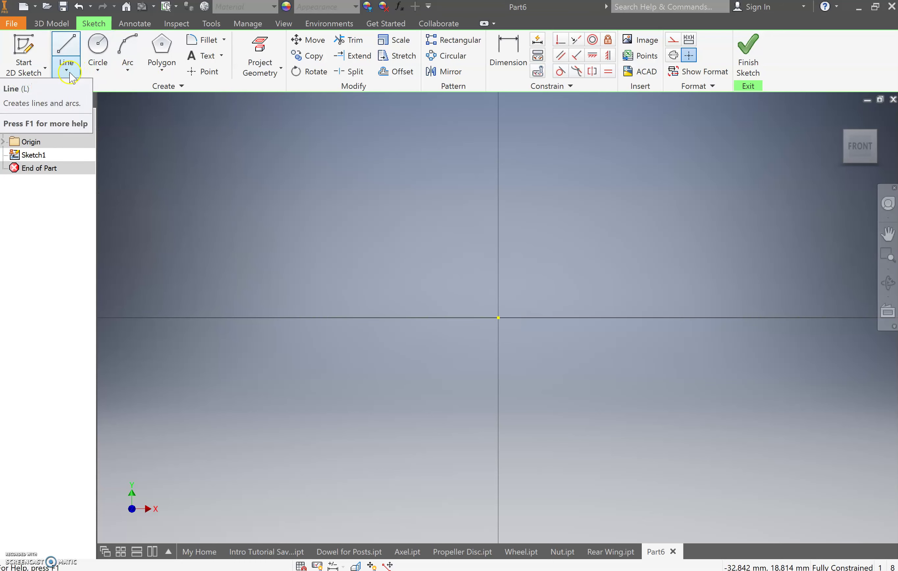
# Draw a two-point center rectangle centered on the origin, 42 mm wide and 35 mm high
pyautogui.click(167, 77)
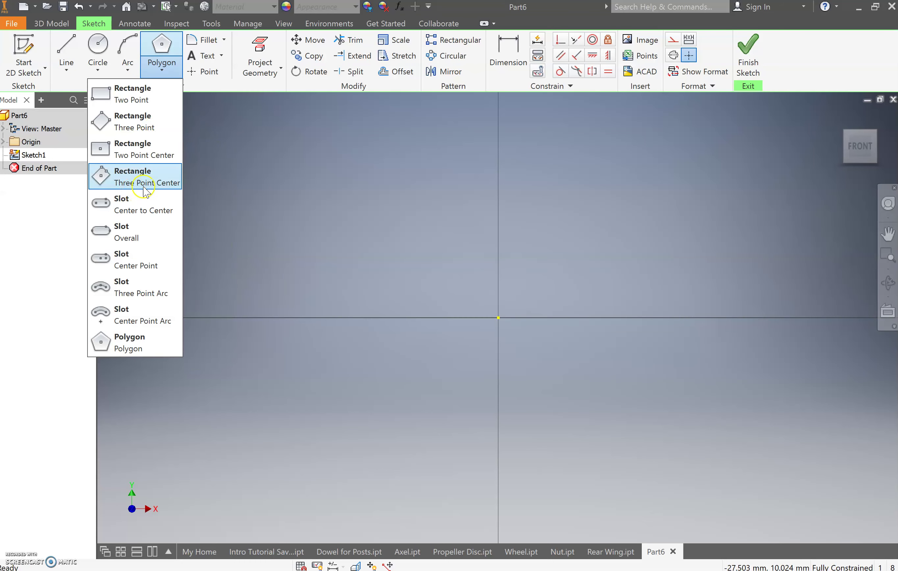
pyautogui.click(148, 152)
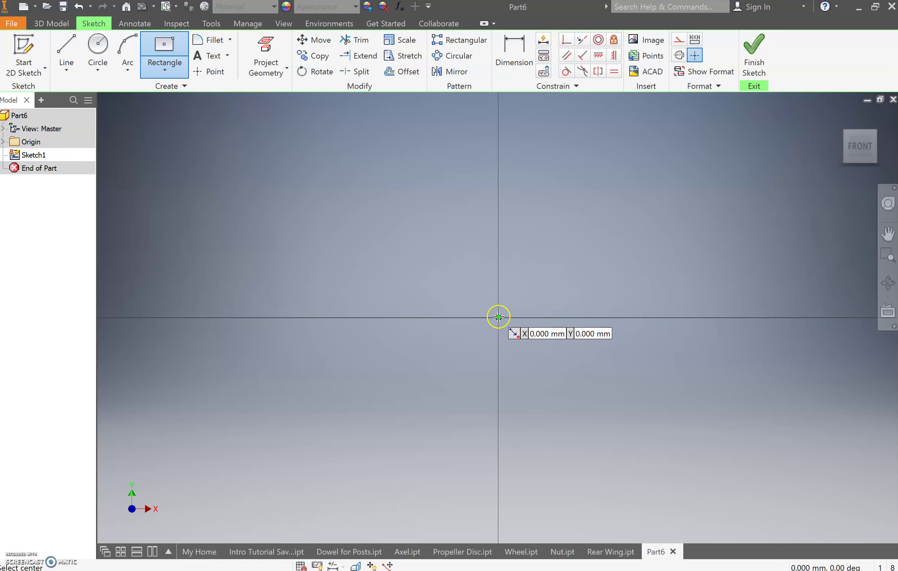
pyautogui.click(498, 317)
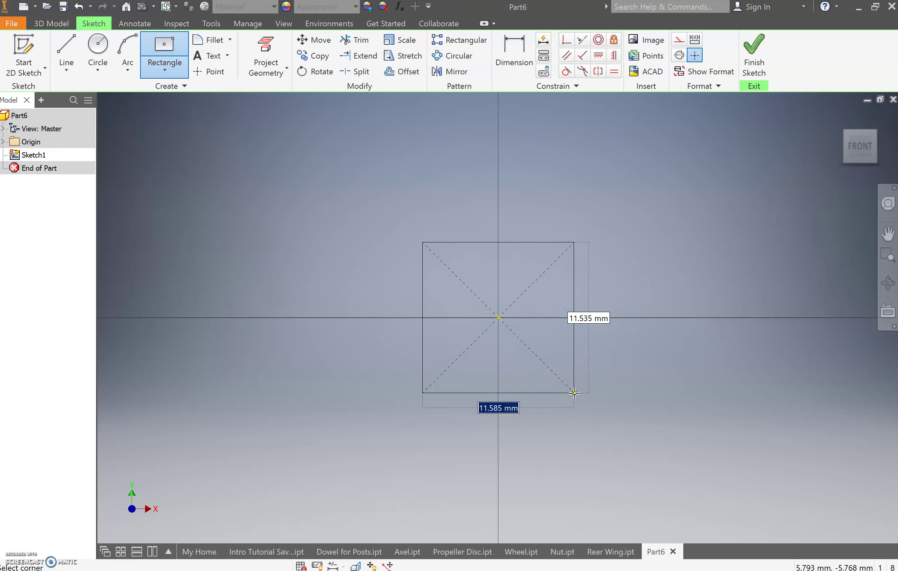
pyautogui.write('4')
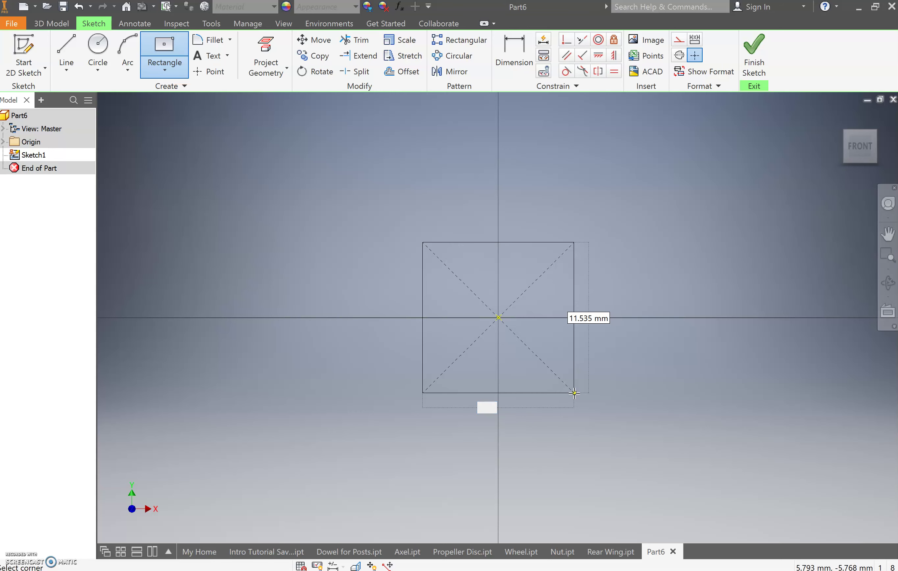
pyautogui.press('Tab')
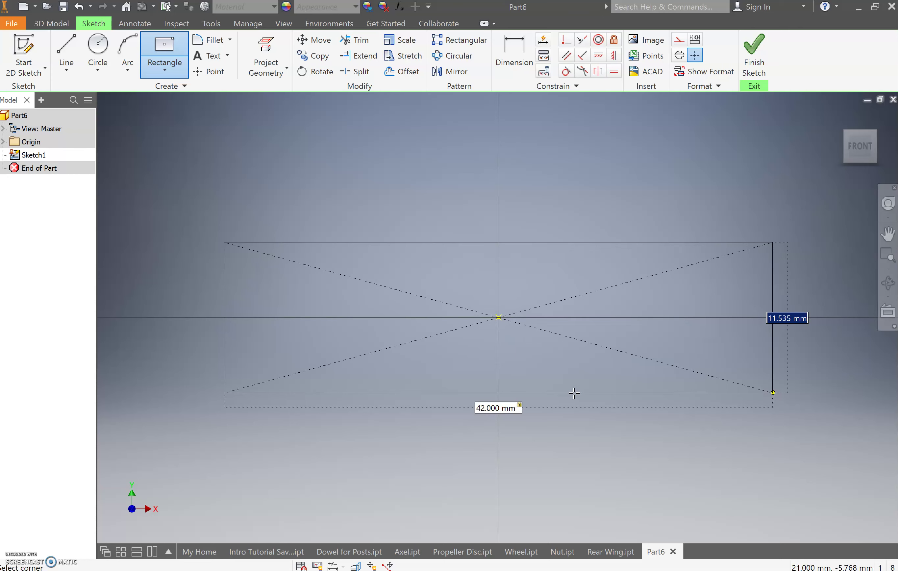
pyautogui.write('5')
pyautogui.press('Return')
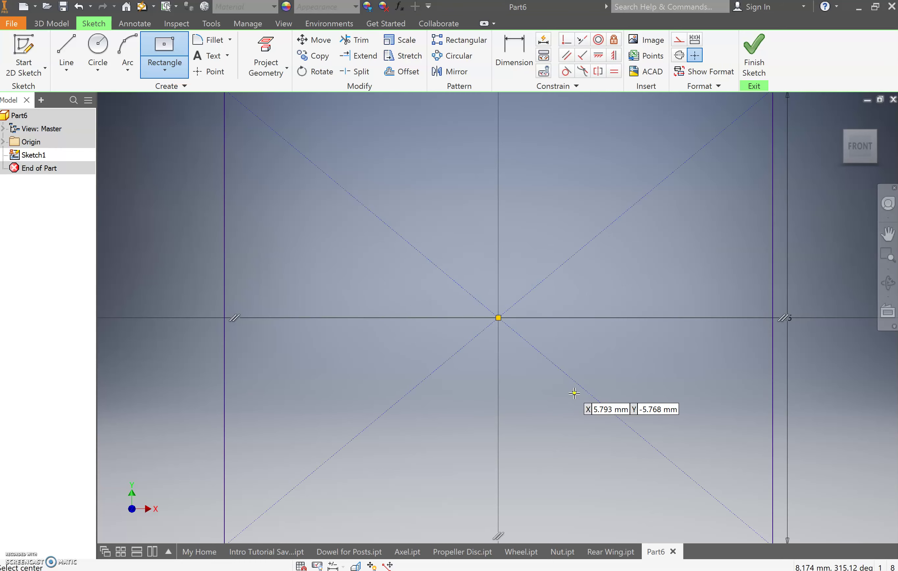
pyautogui.scroll(4, 505, 360)
pyautogui.scroll(-3, 555, 353)
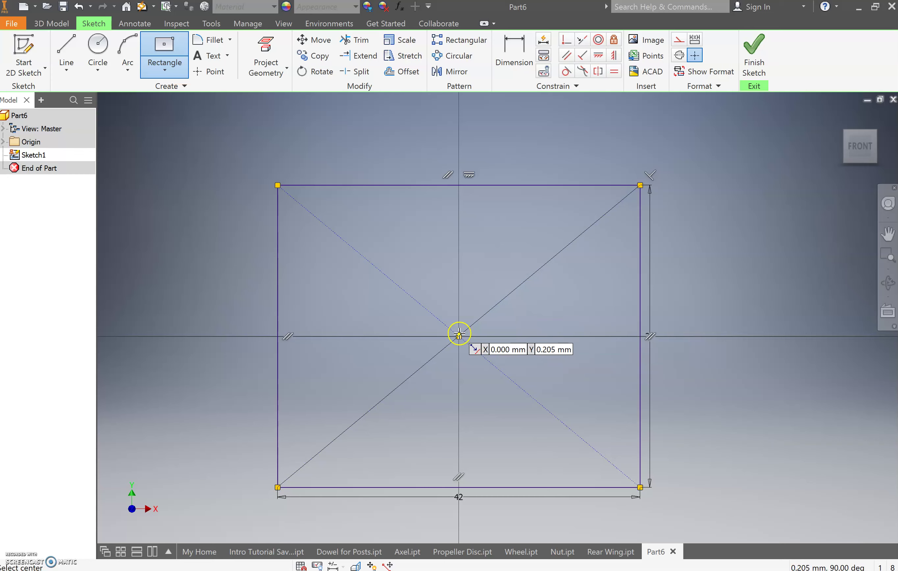
pyautogui.press('Escape')
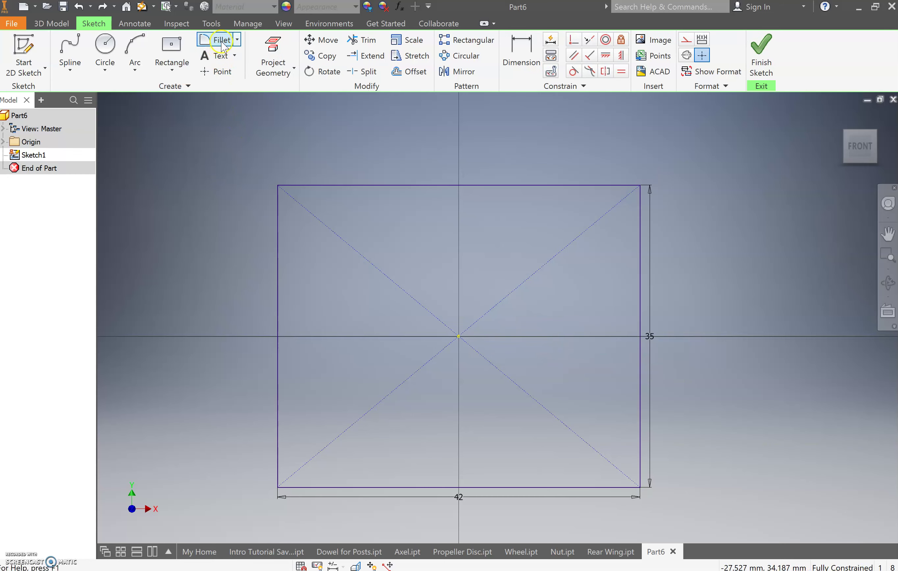
# Round the rectangle's upper-left corner with a 4 mm sketch fillet
pyautogui.click(221, 41)
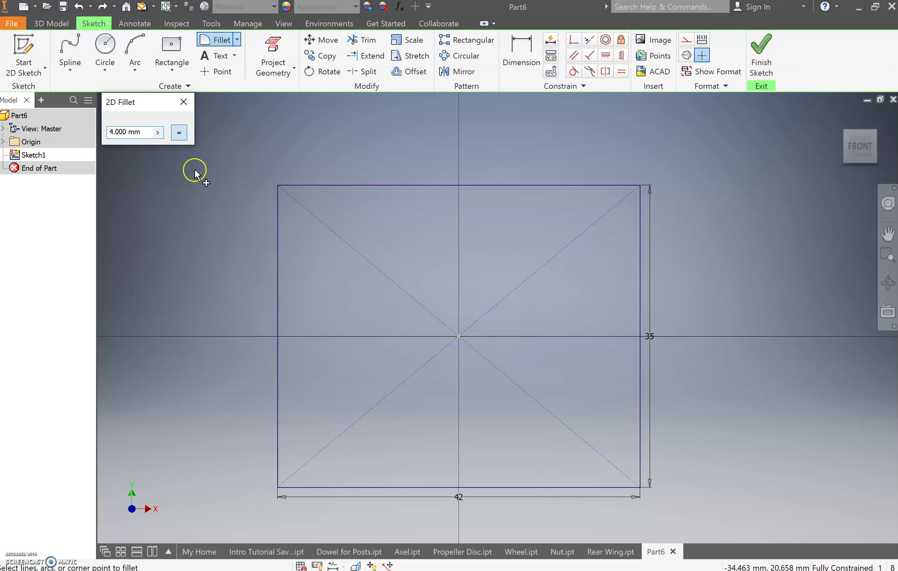
pyautogui.click(278, 205)
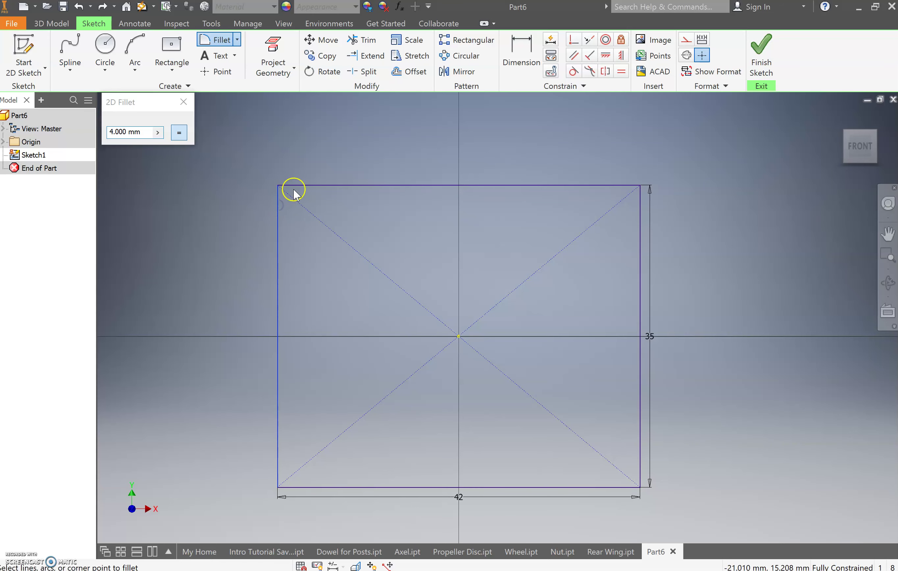
pyautogui.click(305, 186)
pyautogui.click(306, 190)
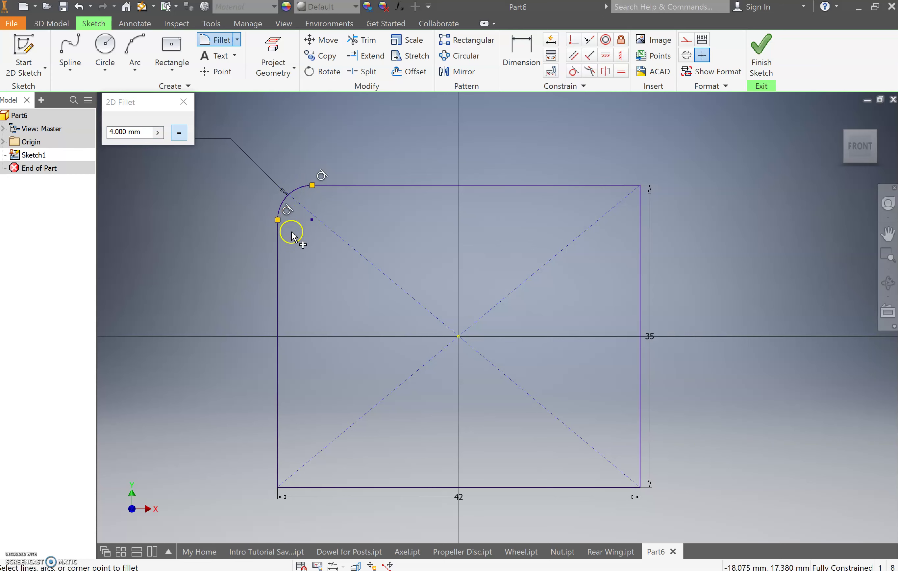
pyautogui.click(185, 104)
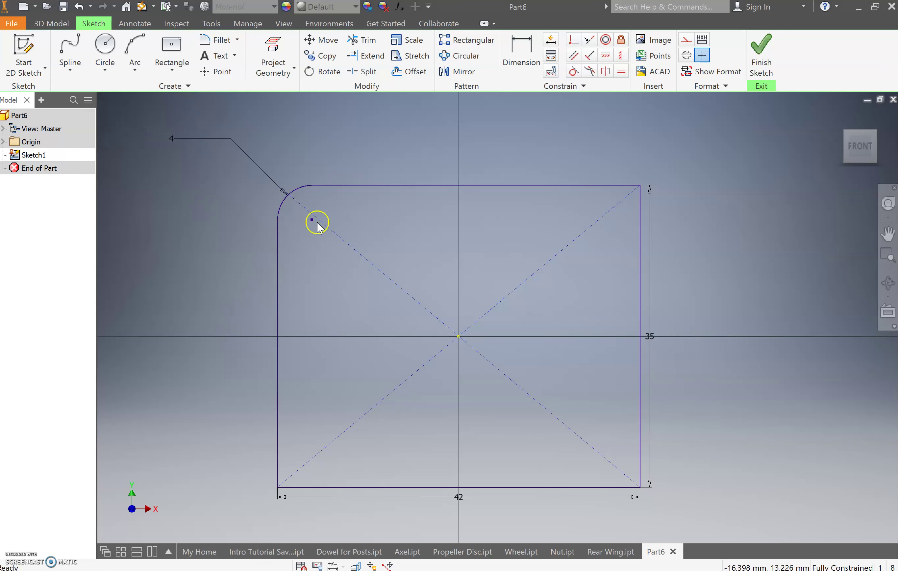
# Draw an interpolation spline from the fillet's end on the upper edge through three intermediate points to the rectangle's lower-right corner
pyautogui.click(77, 70)
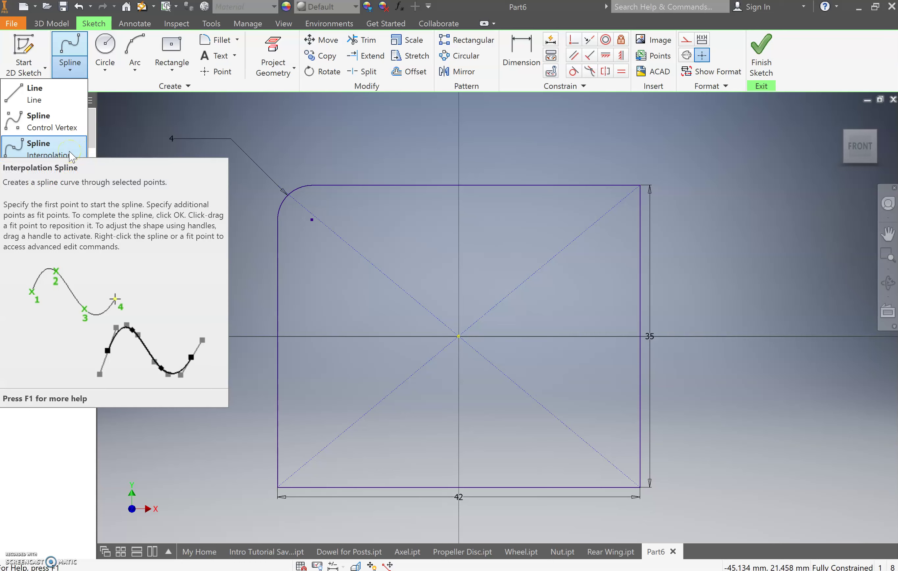
pyautogui.click(72, 155)
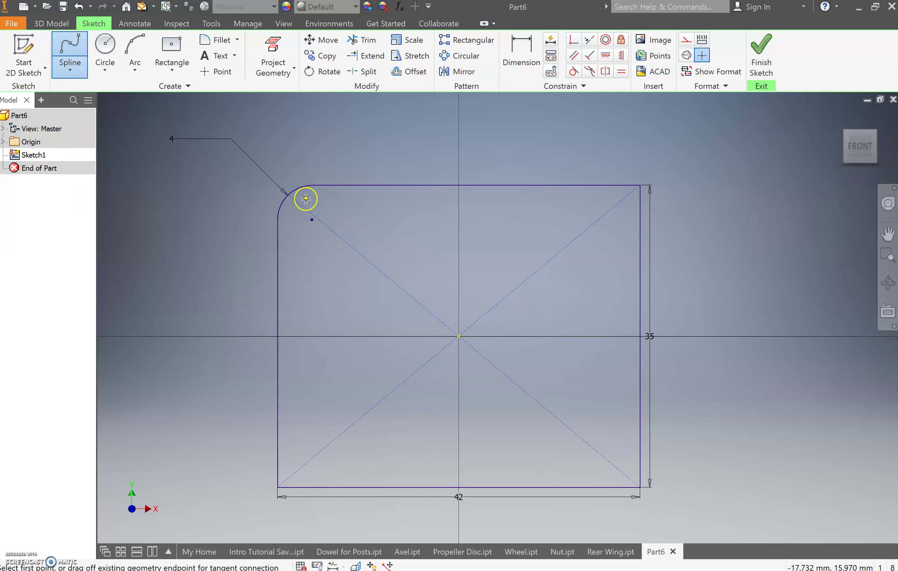
pyautogui.moveTo(304, 196); pyautogui.dragTo(426, 224, button='middle')
pyautogui.scroll(-2, 426, 223)
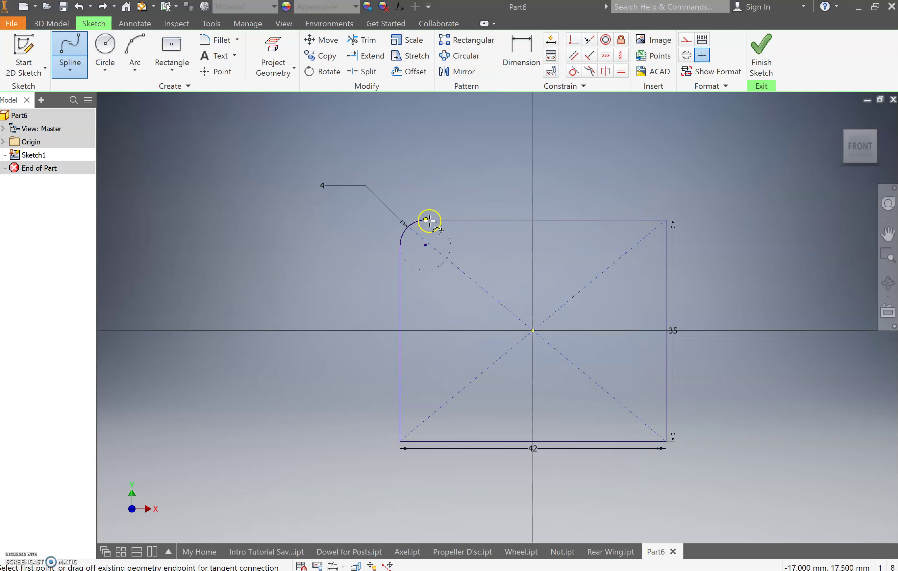
pyautogui.scroll(5, 425, 219)
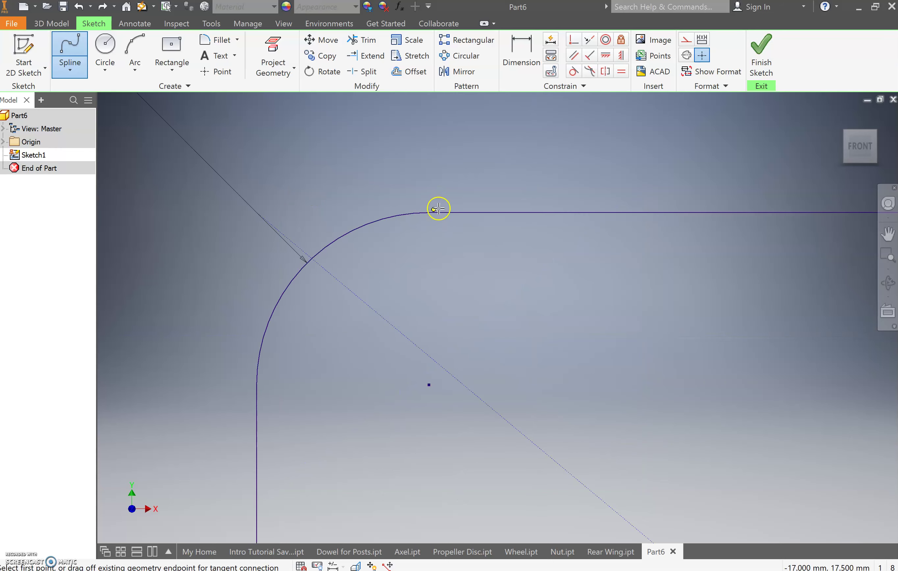
pyautogui.scroll(4, 400, 217)
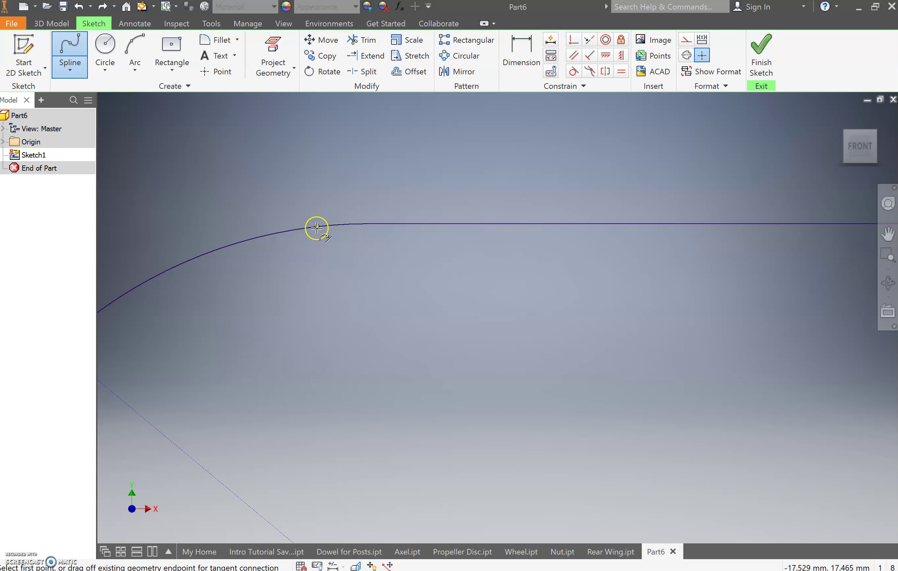
pyautogui.click(369, 224)
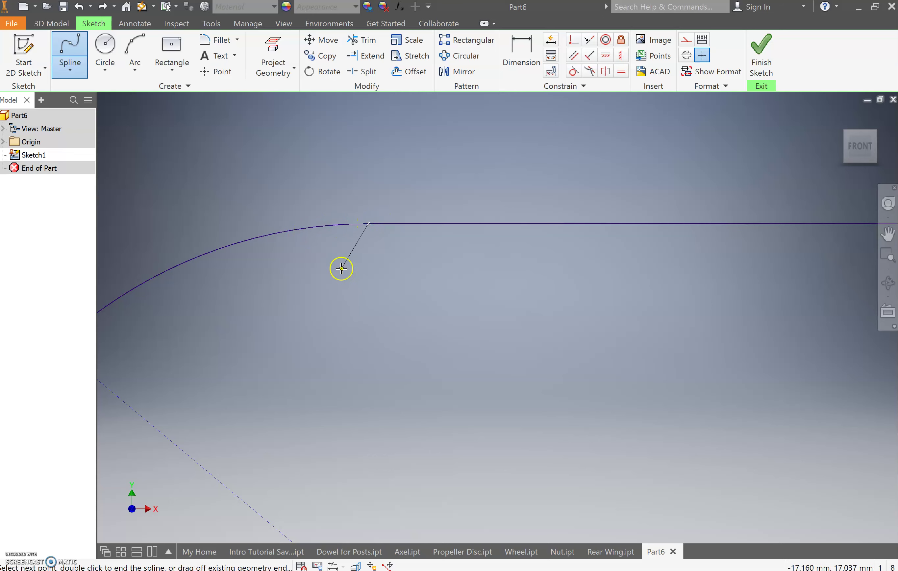
pyautogui.scroll(-5, 340, 268)
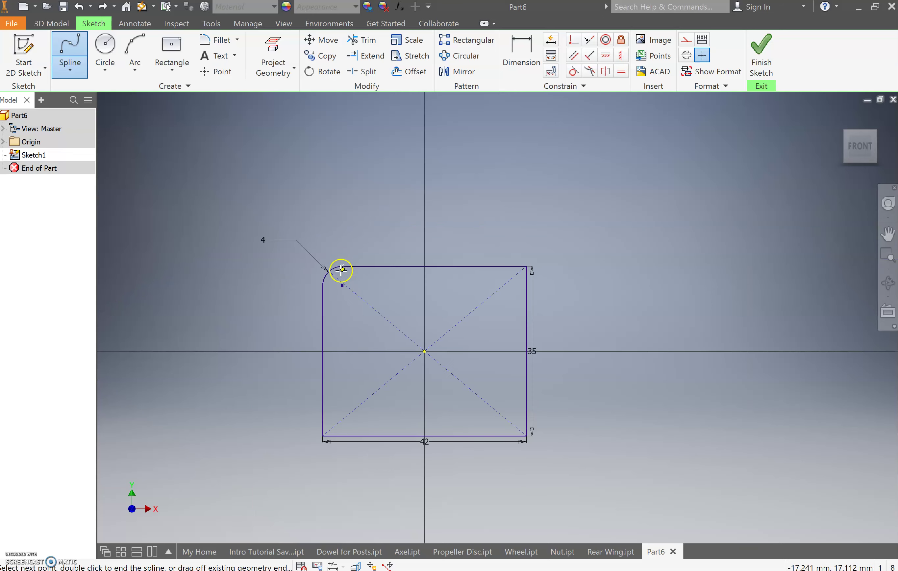
pyautogui.click(406, 293)
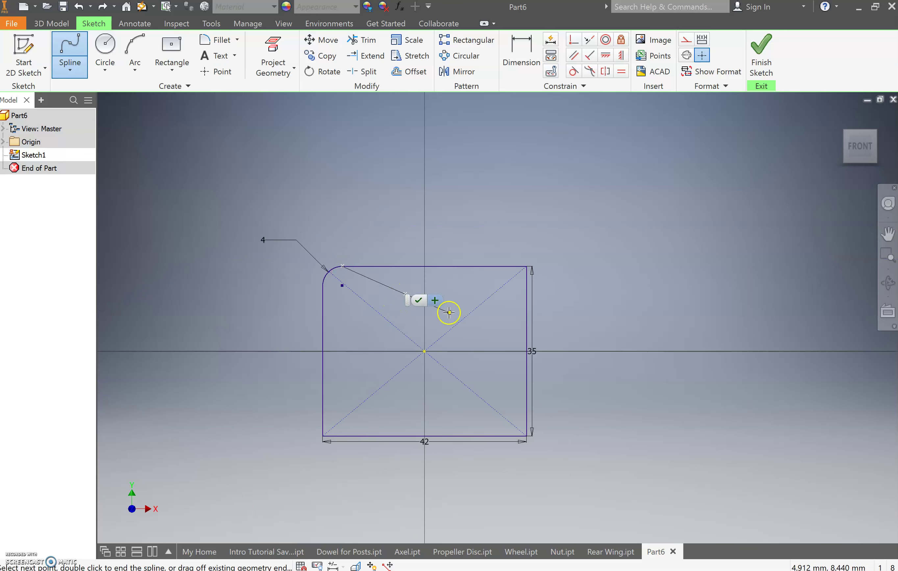
pyautogui.click(459, 335)
pyautogui.click(498, 401)
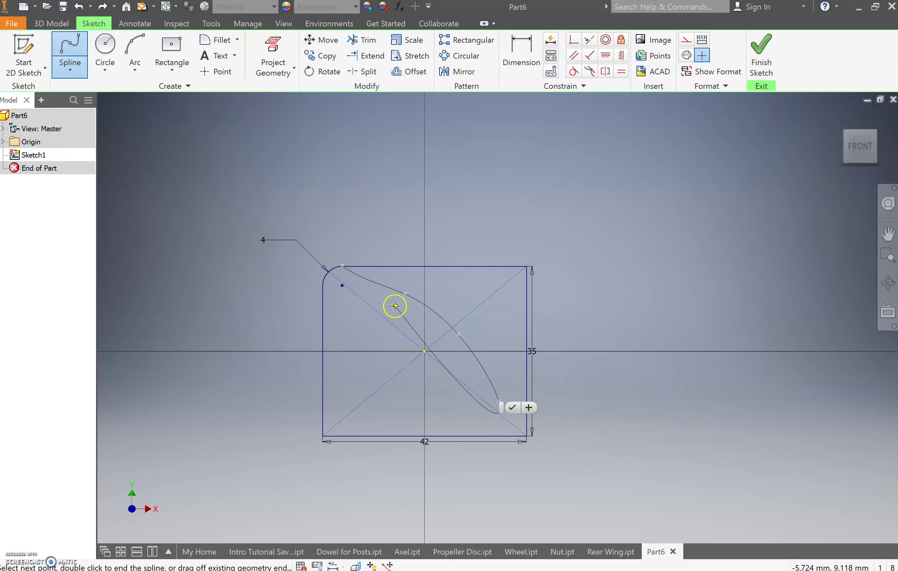
pyautogui.scroll(5, 518, 452)
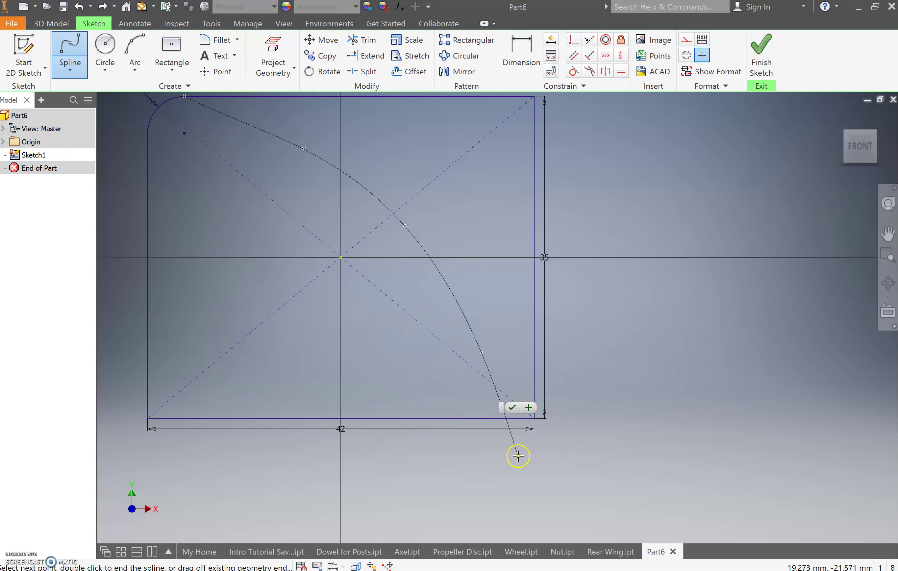
pyautogui.scroll(3, 571, 443)
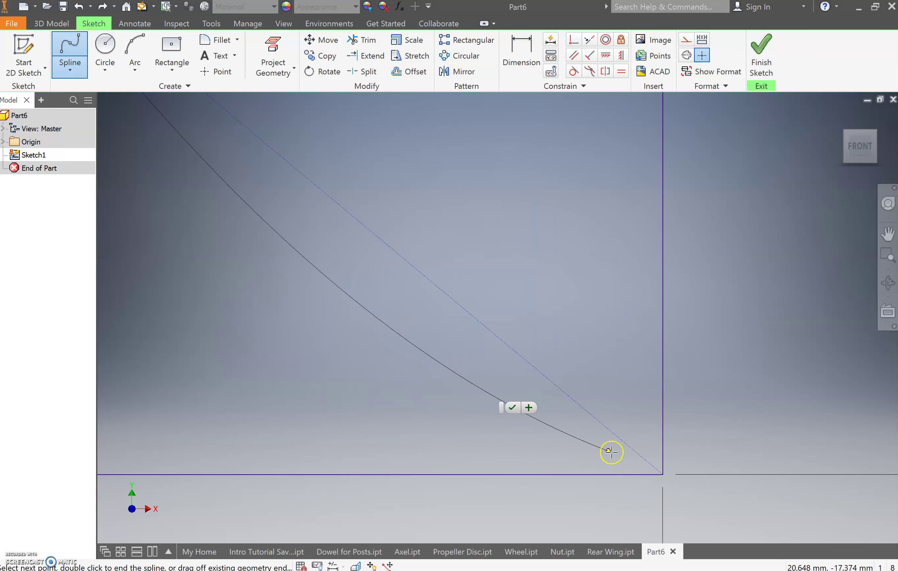
pyautogui.click(663, 475)
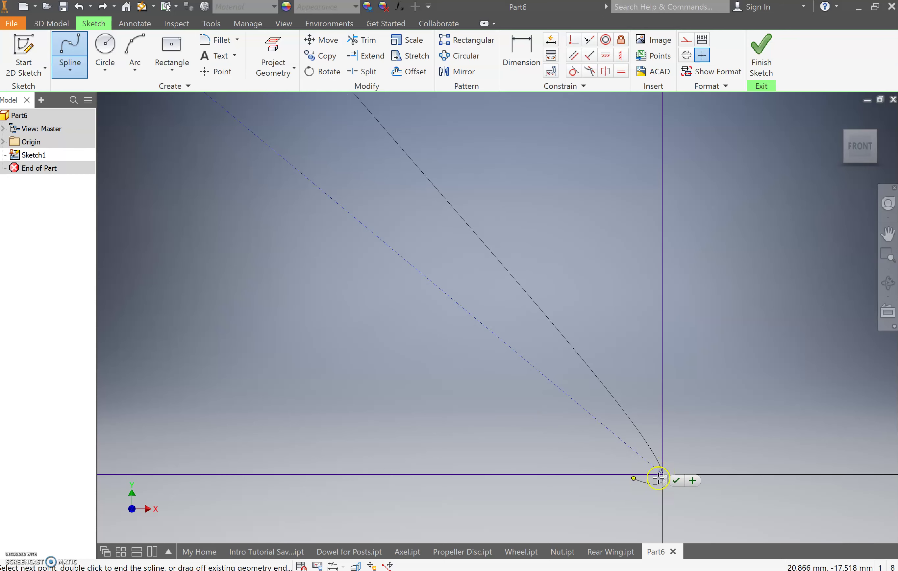
pyautogui.click(675, 482)
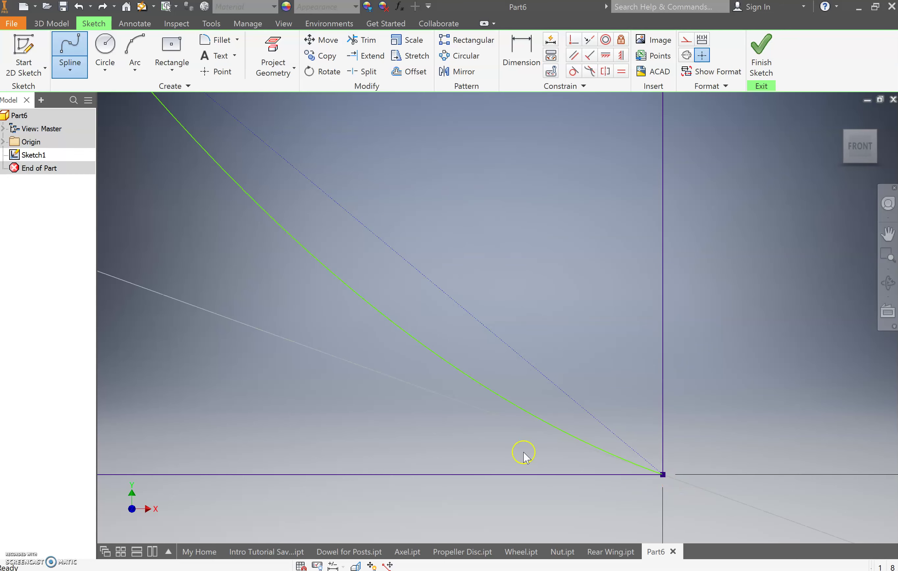
# Pull the spline's three intermediate points outward toward the rectangle's upper-right corner so the curve bulges more
pyautogui.scroll(-1, 439, 424)
pyautogui.scroll(-2, 445, 419)
pyautogui.scroll(1, 380, 361)
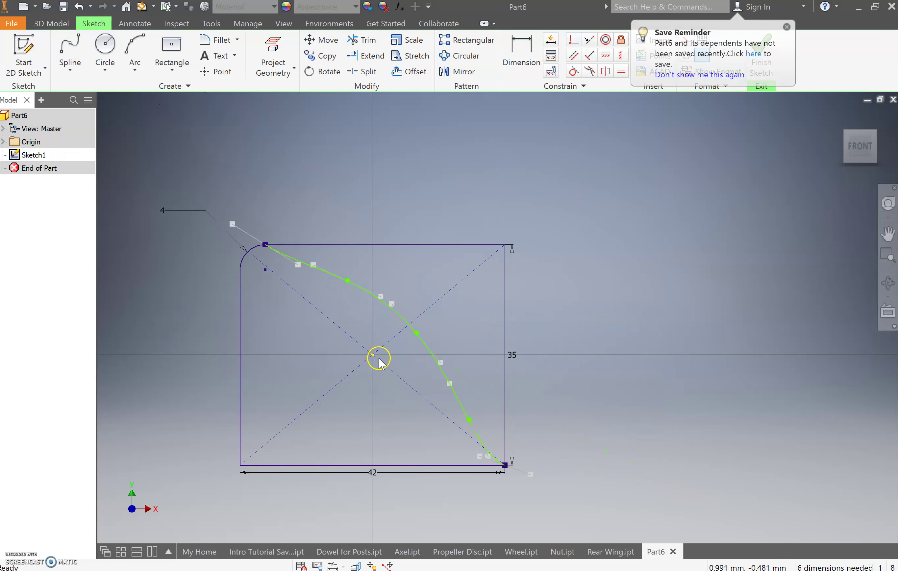
pyautogui.scroll(1, 328, 322)
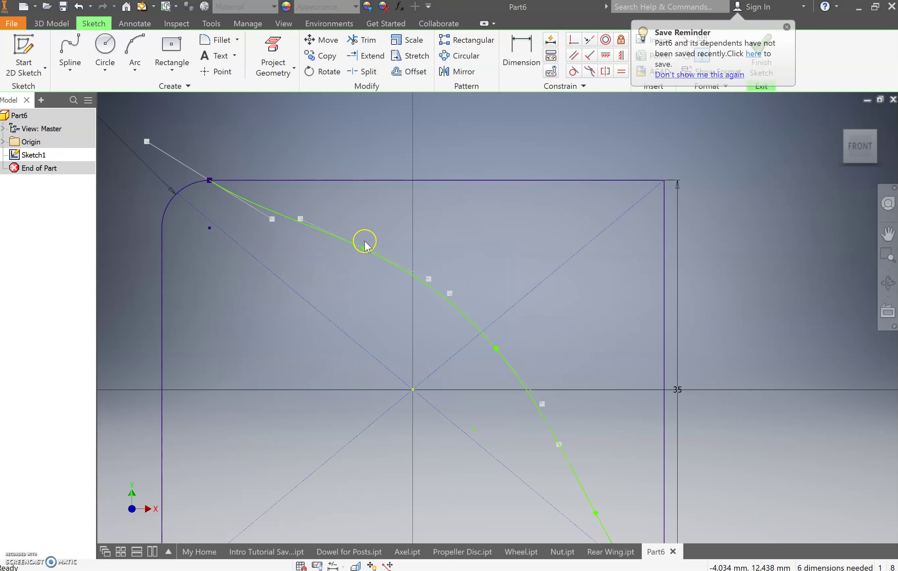
pyautogui.scroll(5, 345, 277)
pyautogui.scroll(-4, 346, 279)
pyautogui.scroll(-3, 347, 281)
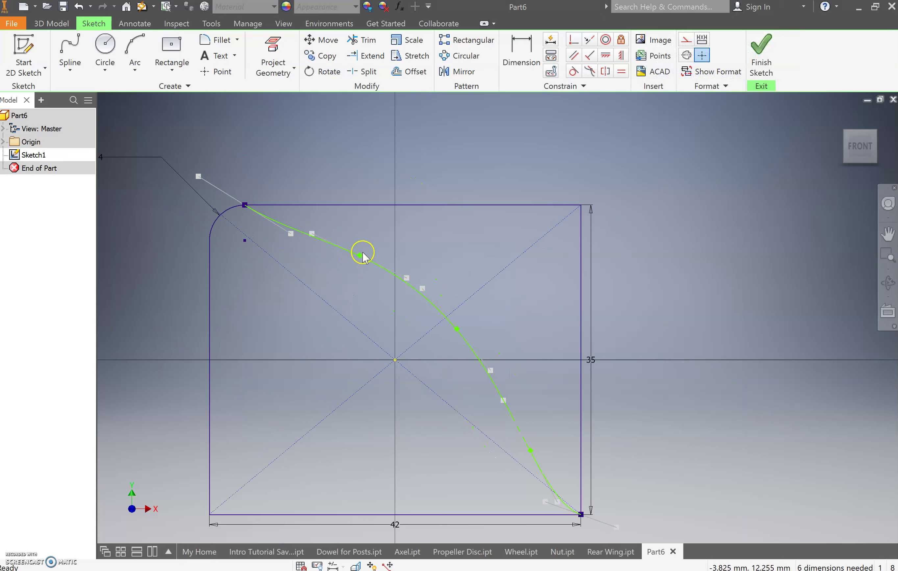
pyautogui.click(457, 327)
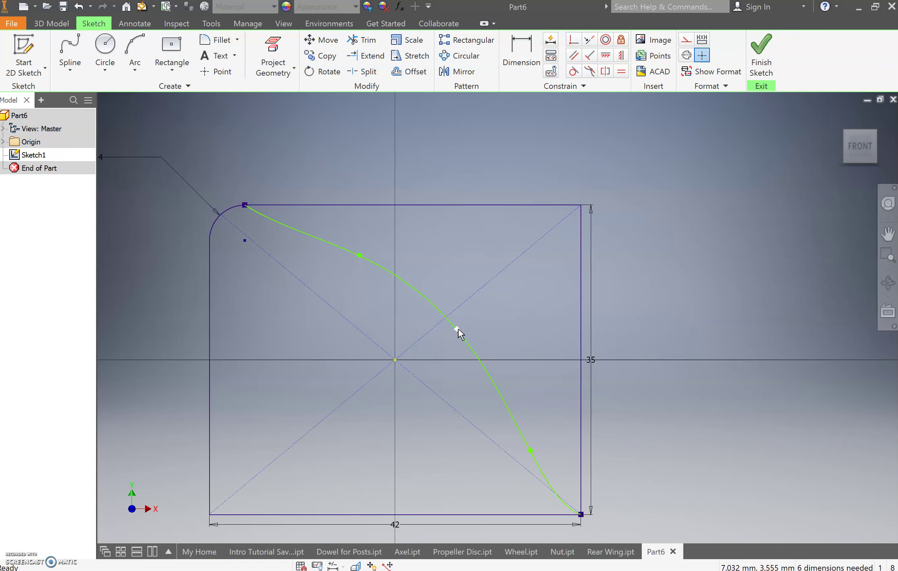
pyautogui.moveTo(459, 330); pyautogui.dragTo(474, 317)
pyautogui.click(359, 256)
pyautogui.moveTo(360, 256); pyautogui.dragTo(408, 240)
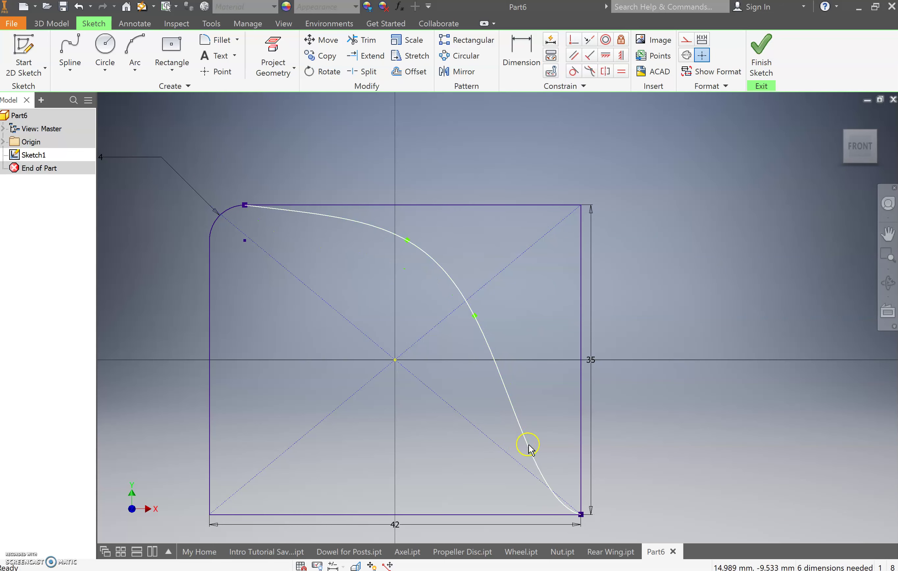
pyautogui.moveTo(531, 452); pyautogui.dragTo(552, 443)
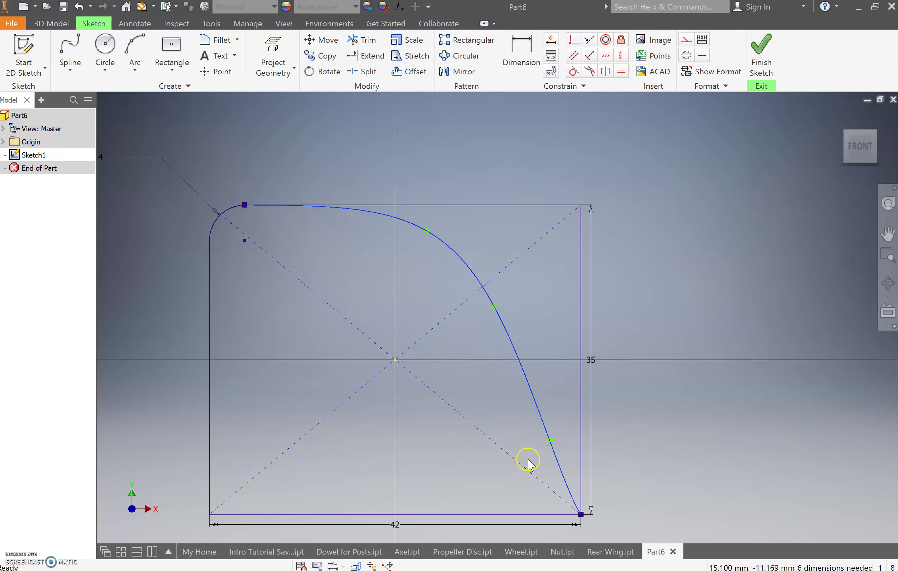
# Refine the spline by moving its first intermediate point slightly inward and its middle and lower intermediate points slightly outward
pyautogui.click(425, 232)
pyautogui.moveTo(426, 231); pyautogui.dragTo(422, 236)
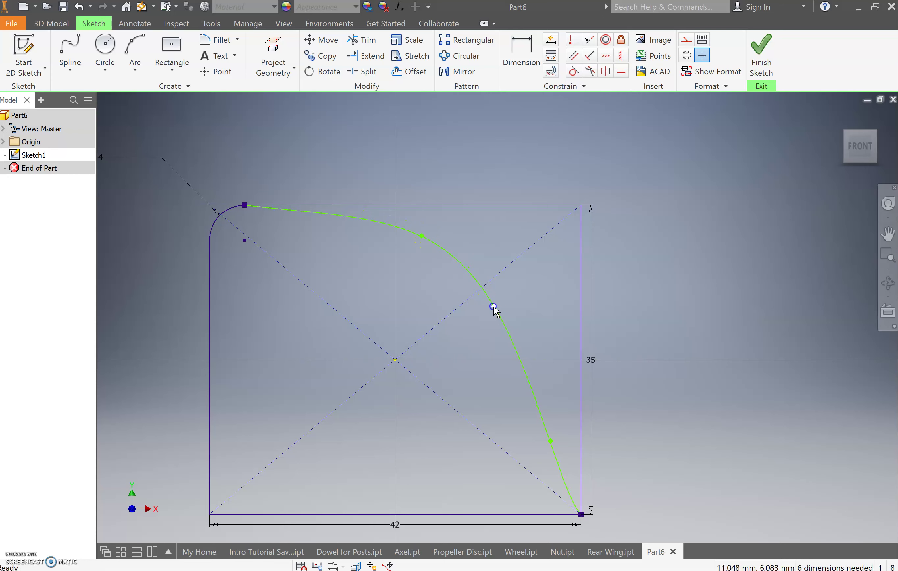
pyautogui.moveTo(494, 307); pyautogui.dragTo(498, 304)
pyautogui.click(537, 427)
pyautogui.click(551, 442)
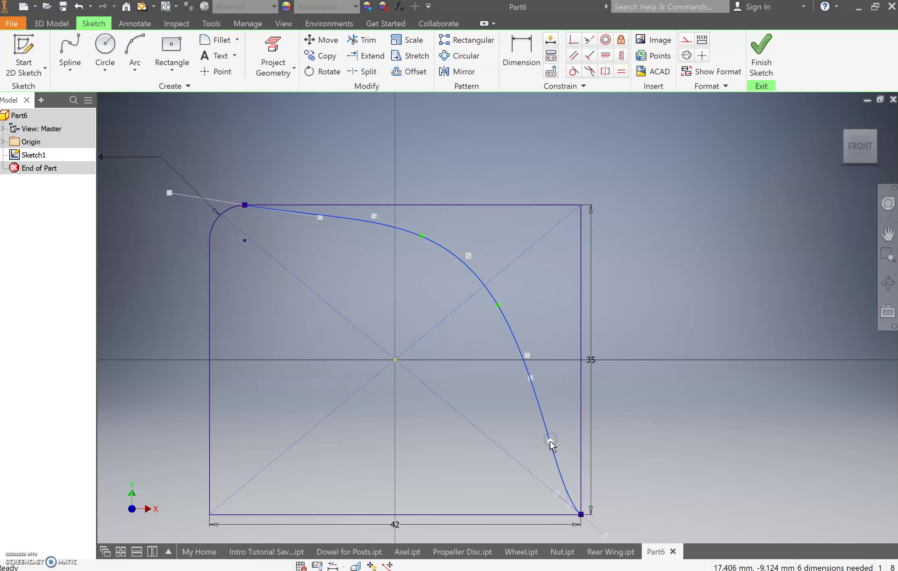
pyautogui.moveTo(549, 442); pyautogui.dragTo(560, 440)
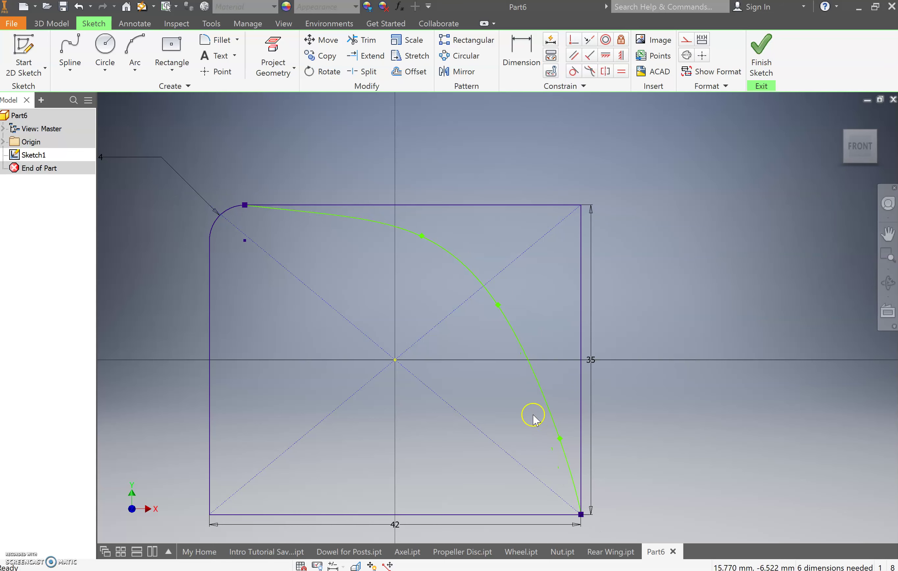
# Smooth the spline by shifting its first intermediate point back toward the fillet and its middle point slightly inward
pyautogui.click(422, 236)
pyautogui.moveTo(422, 236); pyautogui.dragTo(401, 231)
pyautogui.moveTo(498, 304); pyautogui.dragTo(492, 309)
pyautogui.click(401, 231)
pyautogui.moveTo(397, 232); pyautogui.dragTo(398, 234)
pyautogui.scroll(2, 363, 341)
pyautogui.scroll(-3, 361, 335)
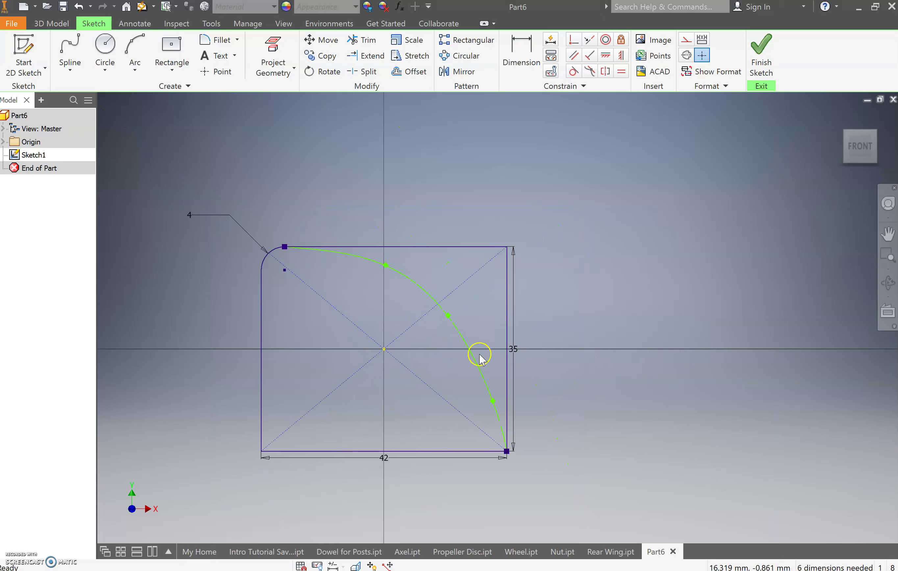
# Delete the rectangle's right and upper edges outside the spline
pyautogui.click(501, 319)
pyautogui.click(508, 316)
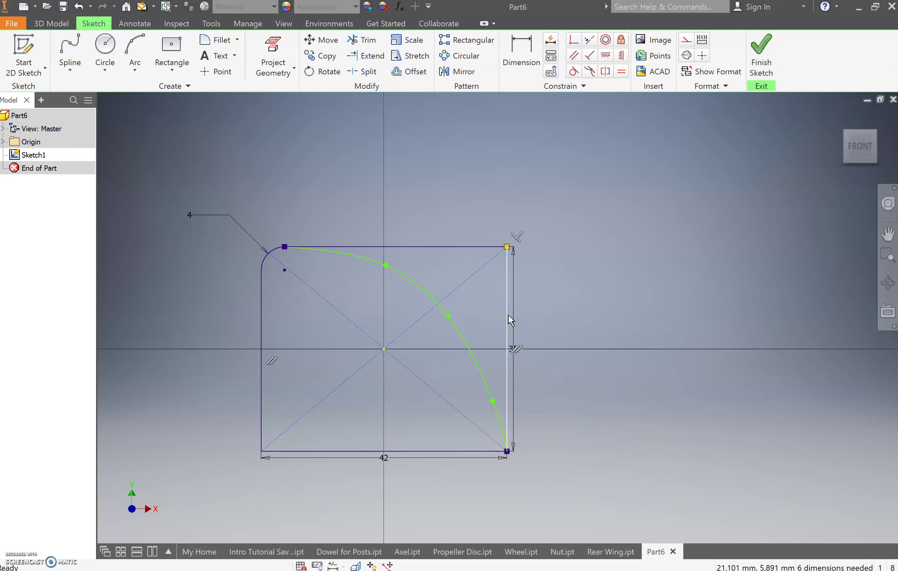
pyautogui.click(487, 299)
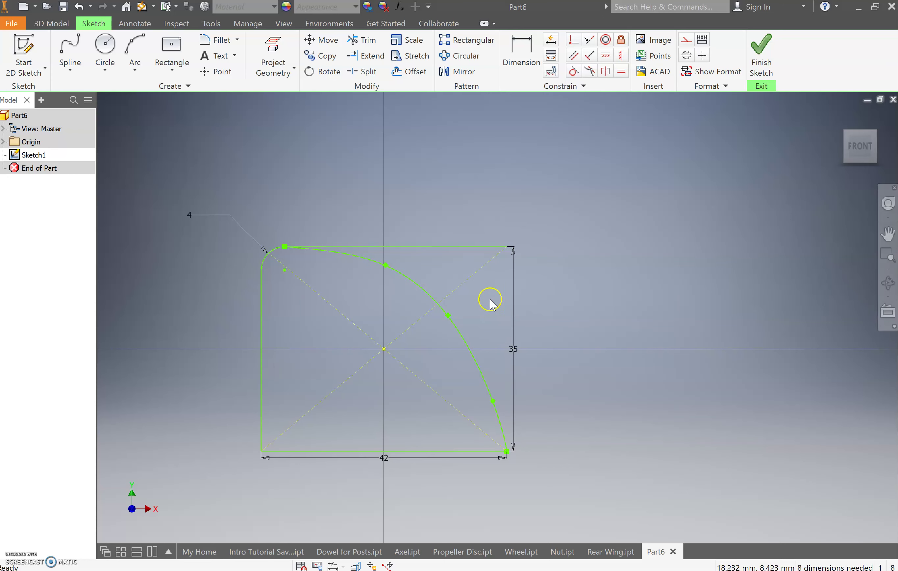
pyautogui.click(460, 247)
pyautogui.press('Delete')
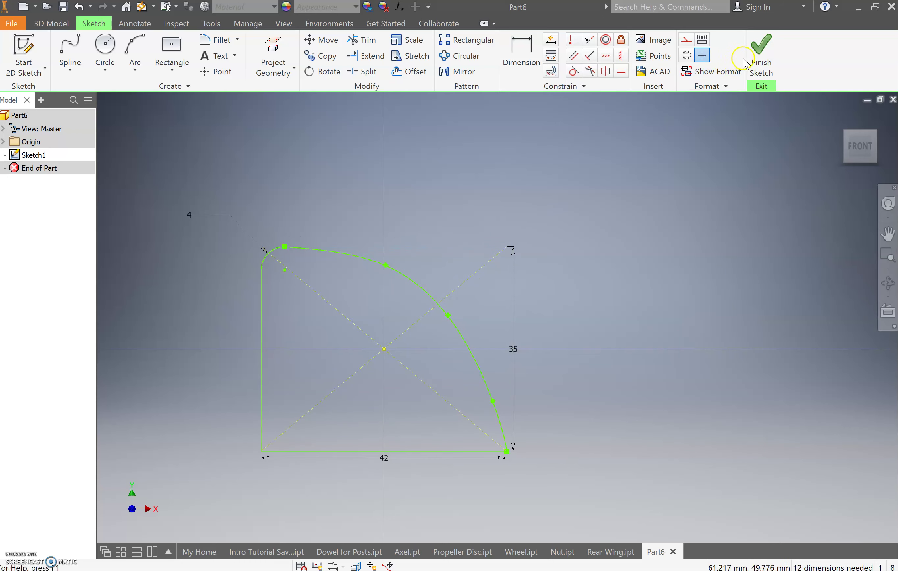
# Finish the sketch and extrude the tail wing profile 12 mm
pyautogui.click(763, 68)
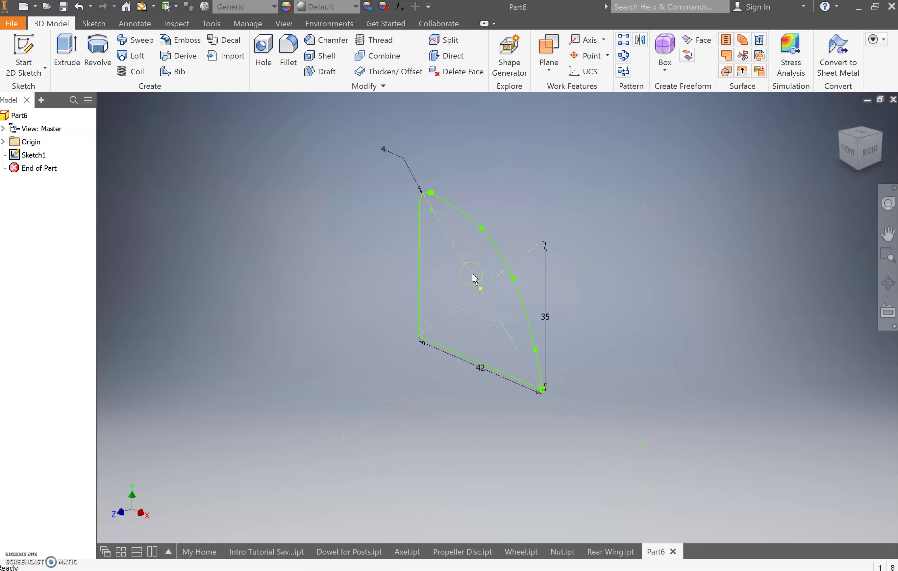
pyautogui.press('e')
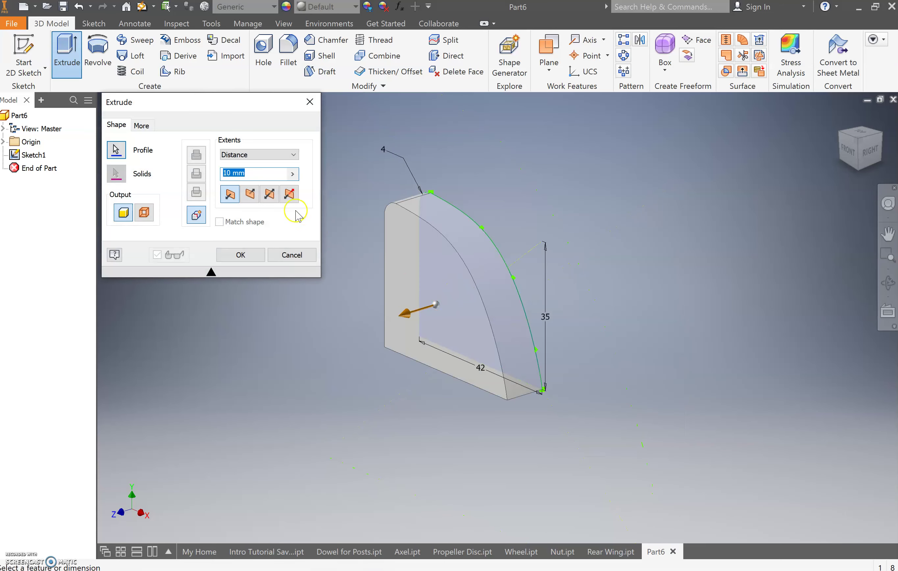
pyautogui.write('12')
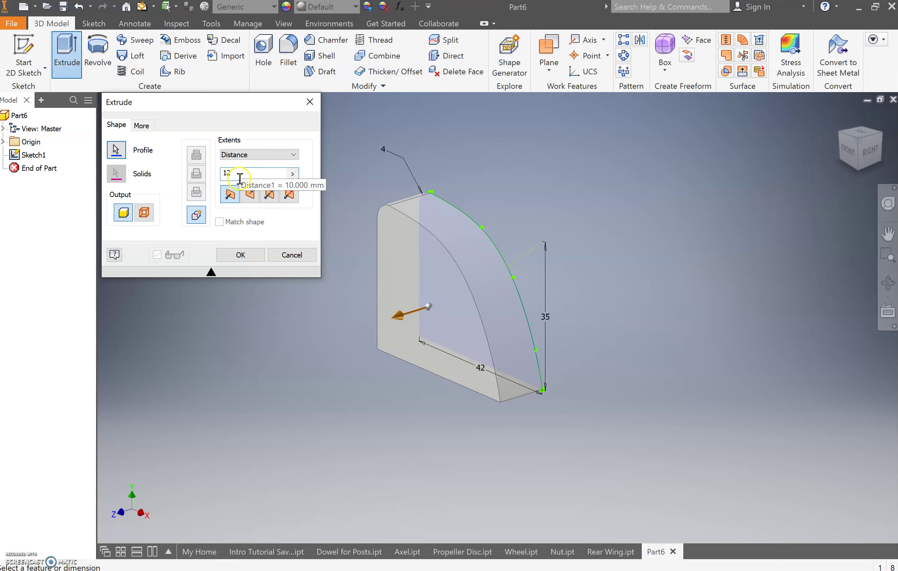
pyautogui.press('Return')
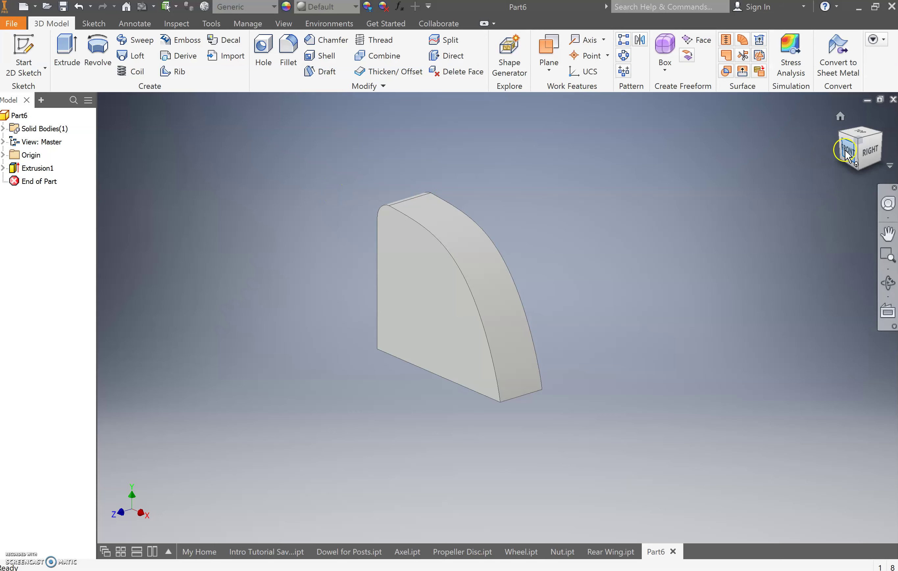
# Start a 2D sketch on the solid's bottom face and project the face's two long edges into it
pyautogui.moveTo(847, 124); pyautogui.dragTo(844, 498)
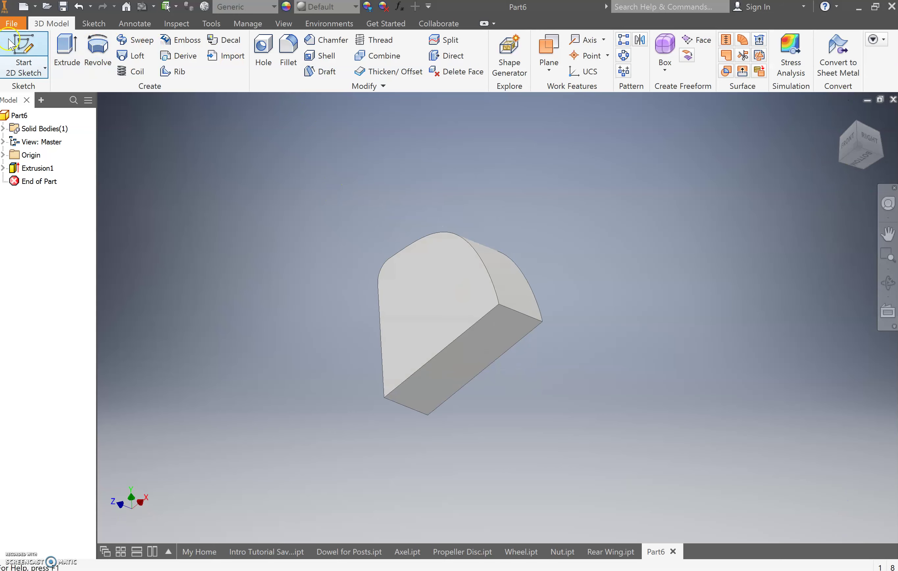
pyautogui.click(22, 44)
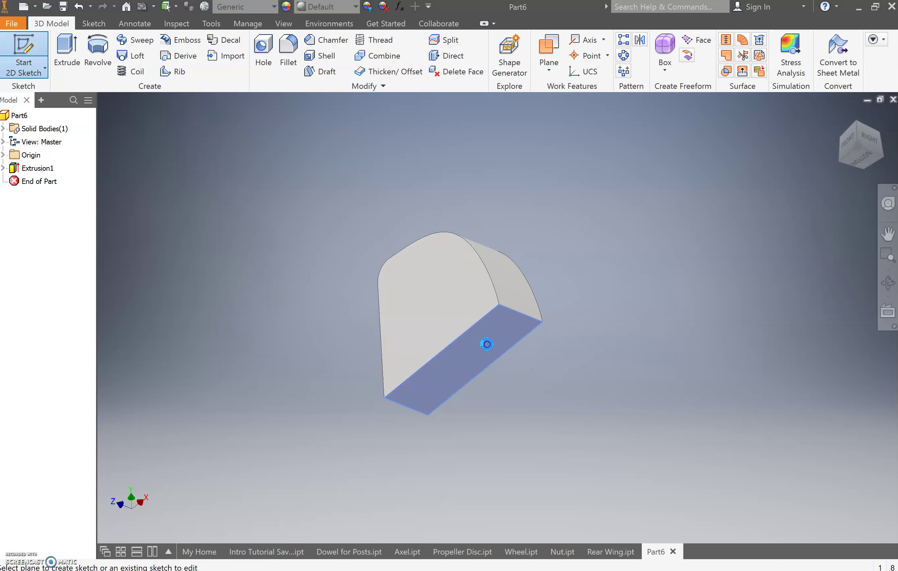
pyautogui.click(485, 349)
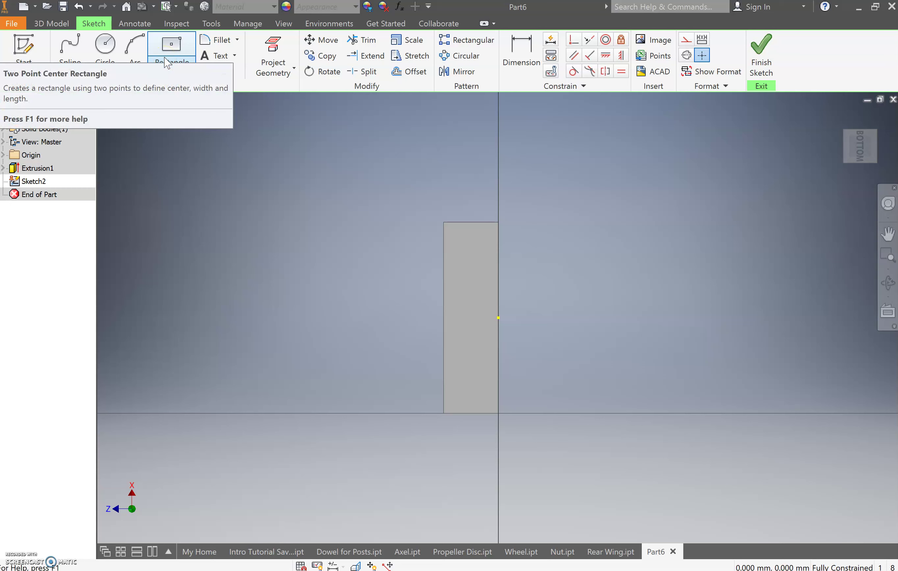
pyautogui.click(273, 57)
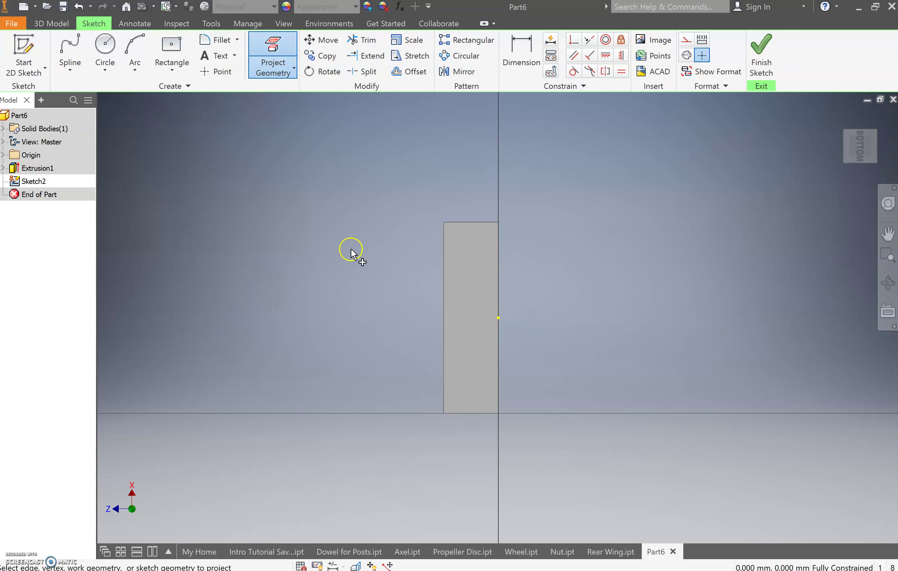
pyautogui.click(444, 288)
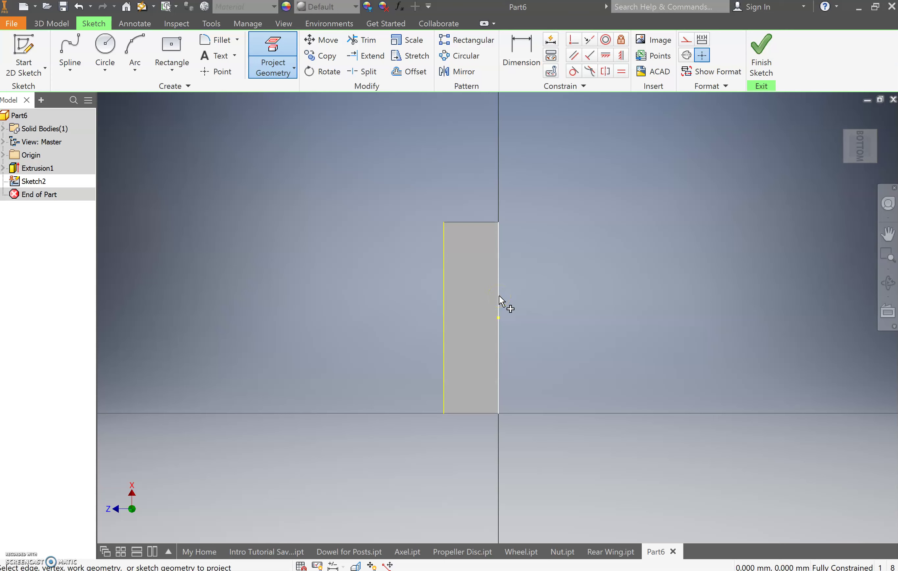
pyautogui.click(502, 303)
pyautogui.click(499, 306)
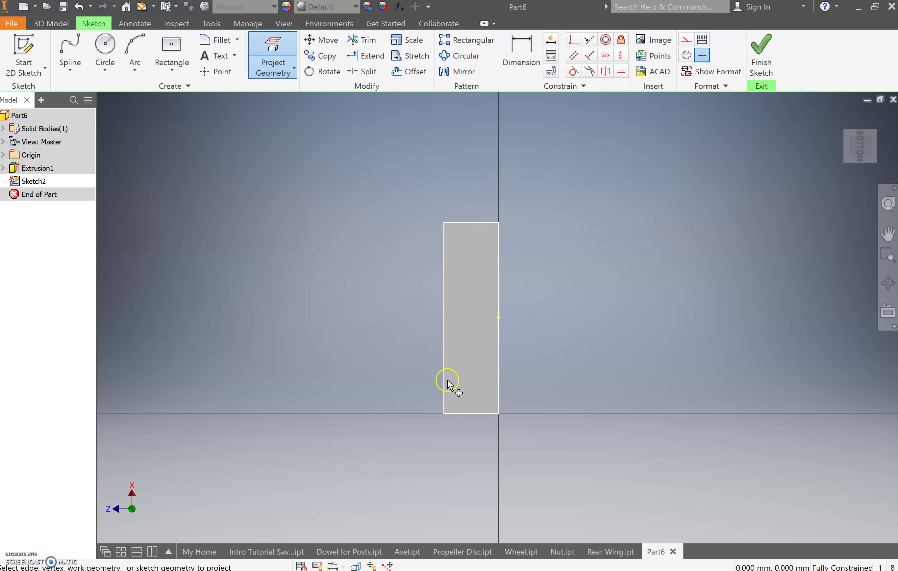
pyautogui.click(446, 291)
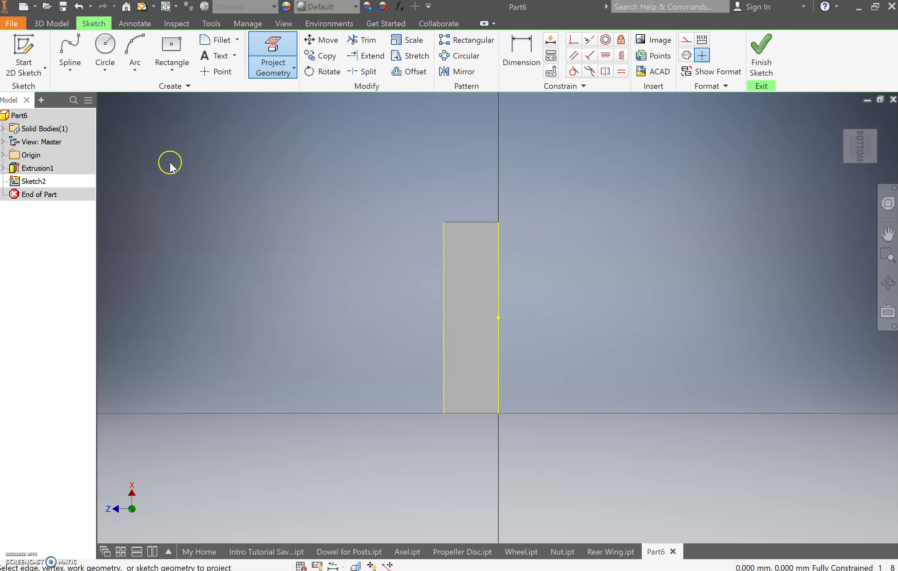
# Draw a line across the bottom face connecting the midpoints of the two projected edges
pyautogui.press('l')
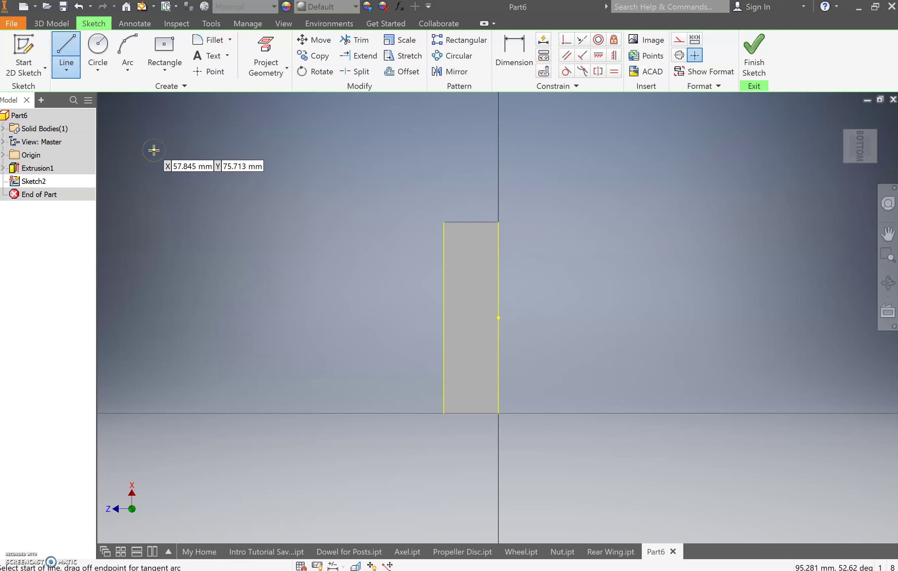
pyautogui.click(444, 317)
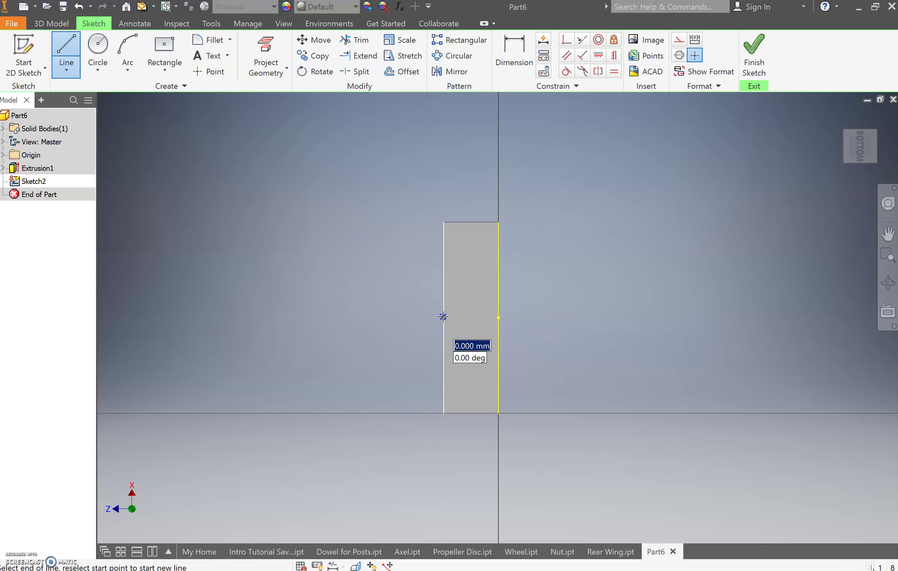
pyautogui.doubleClick(498, 318)
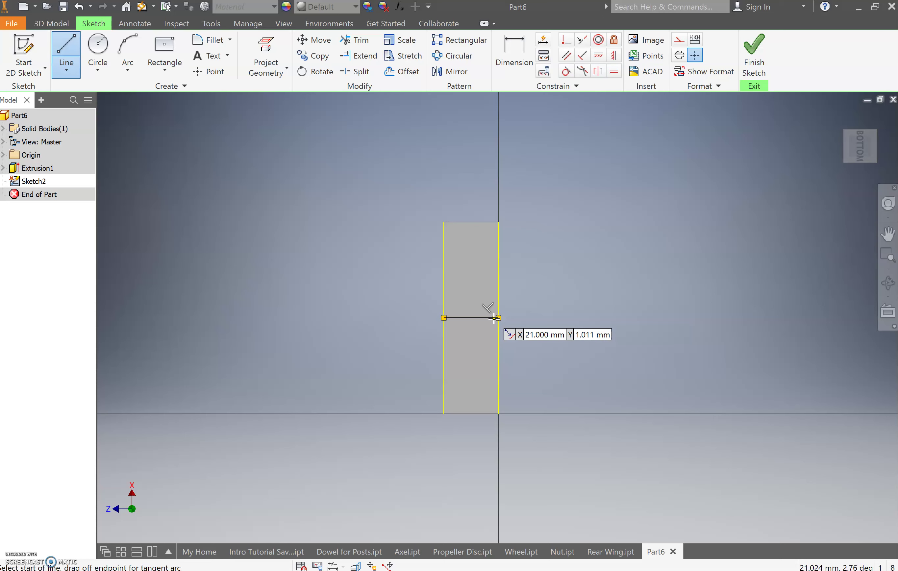
# Draw a 3 mm diameter circle centered on the midpoint of the cross line
pyautogui.press('c')
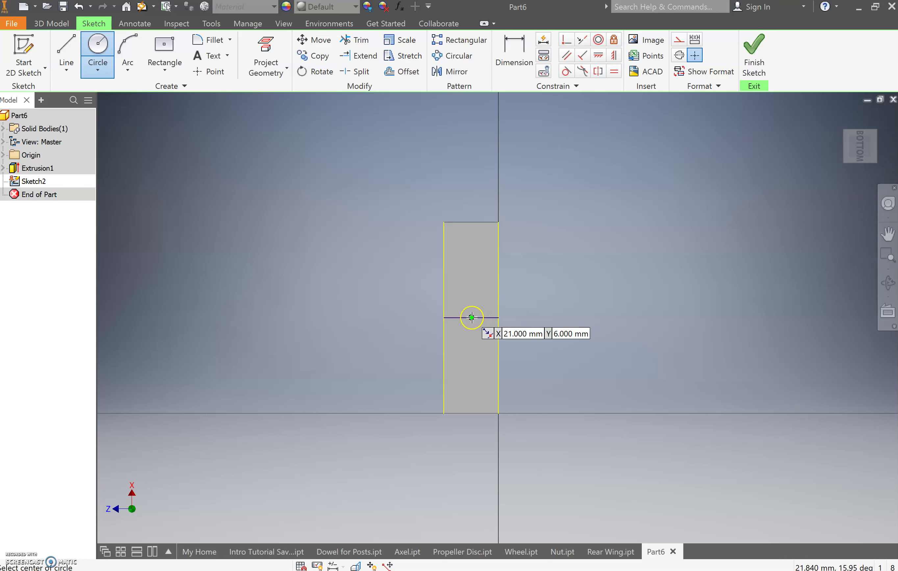
pyautogui.click(472, 317)
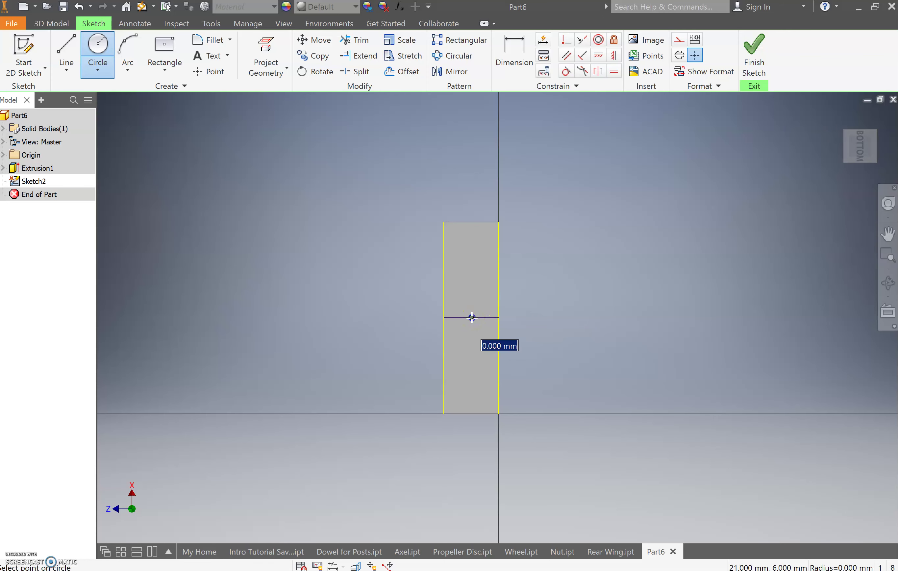
pyautogui.write('n')
pyautogui.press('BackSpace')
pyautogui.write('3')
pyautogui.press('Return')
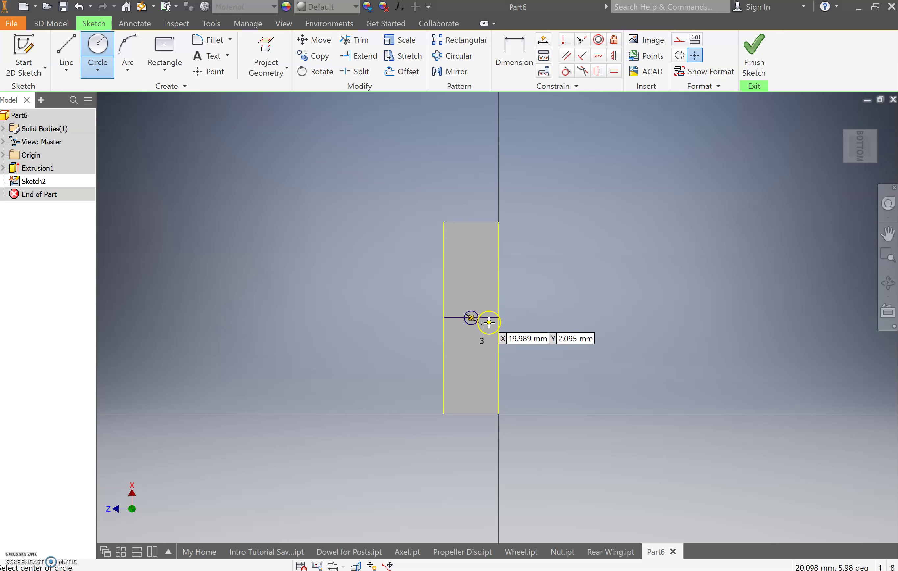
pyautogui.press('Escape')
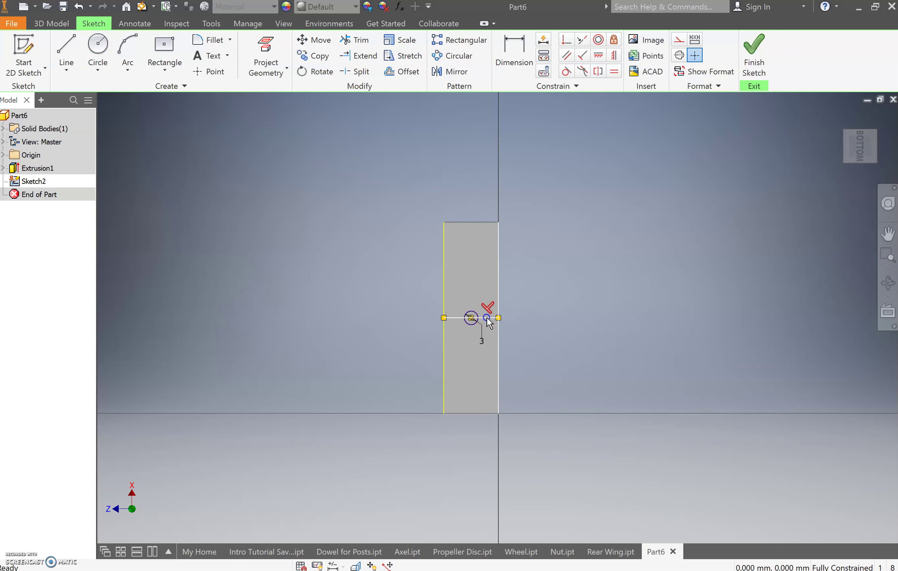
# Delete the cross line through the circle and finish the sketch
pyautogui.click(487, 319)
pyautogui.press('Delete')
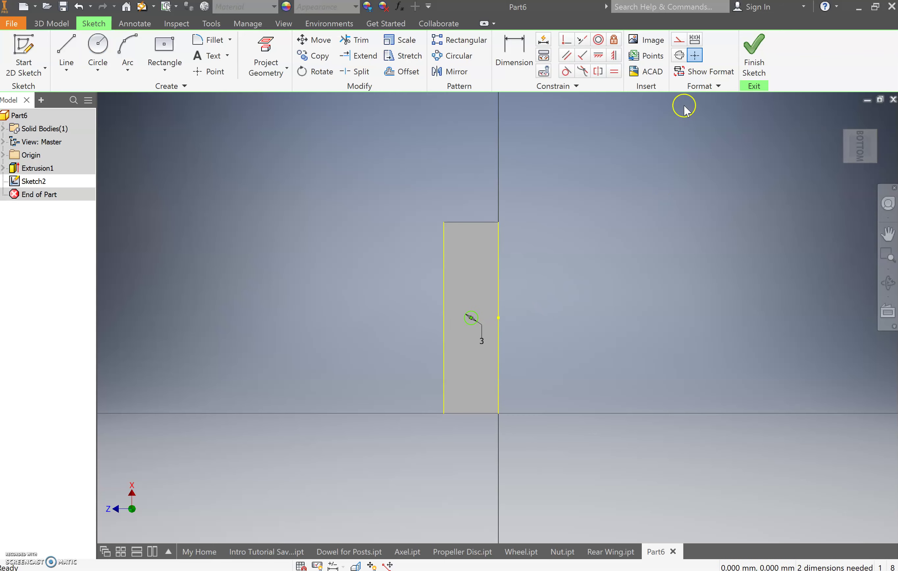
pyautogui.click(757, 51)
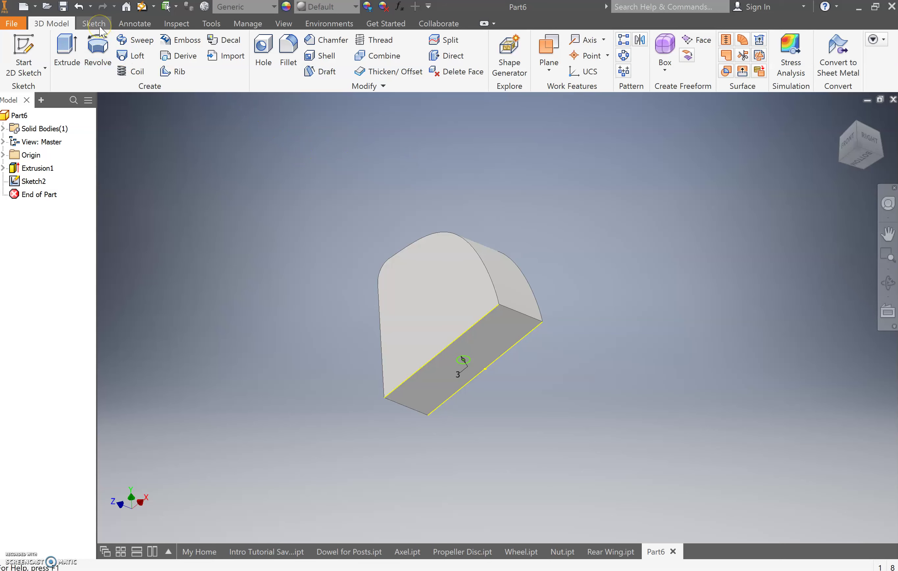
# Find Wood (Walnut) in the Inventor Material Library by searching for "wal" and assign it to the part
pyautogui.click(212, 23)
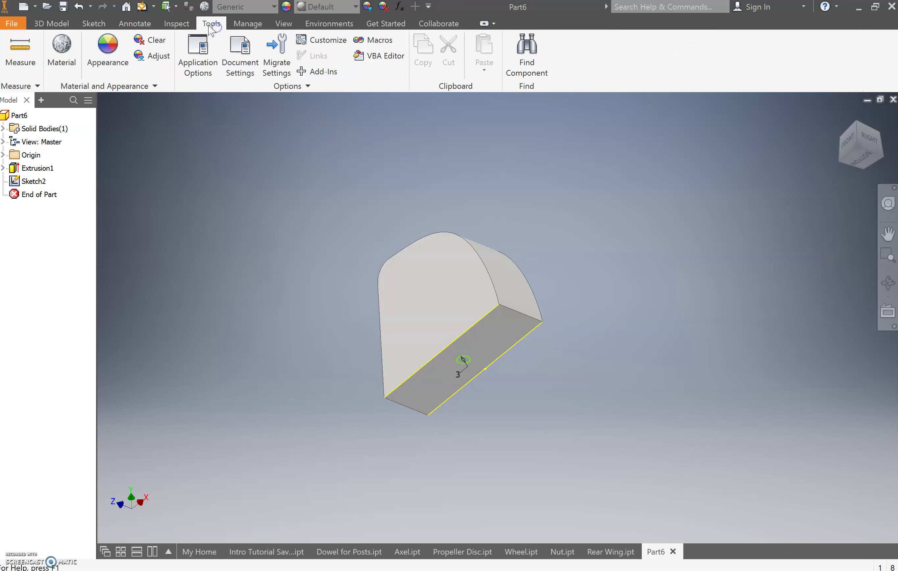
pyautogui.click(72, 55)
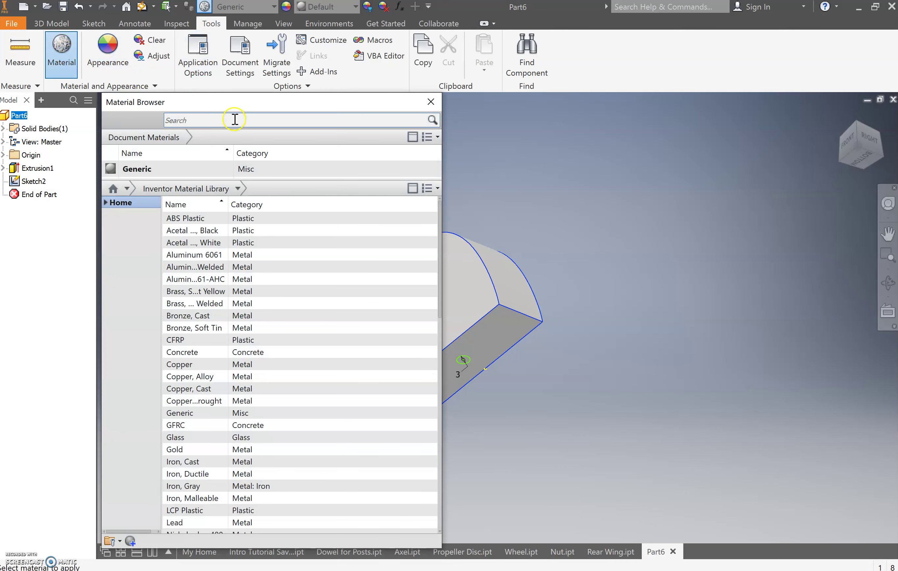
pyautogui.click(235, 119)
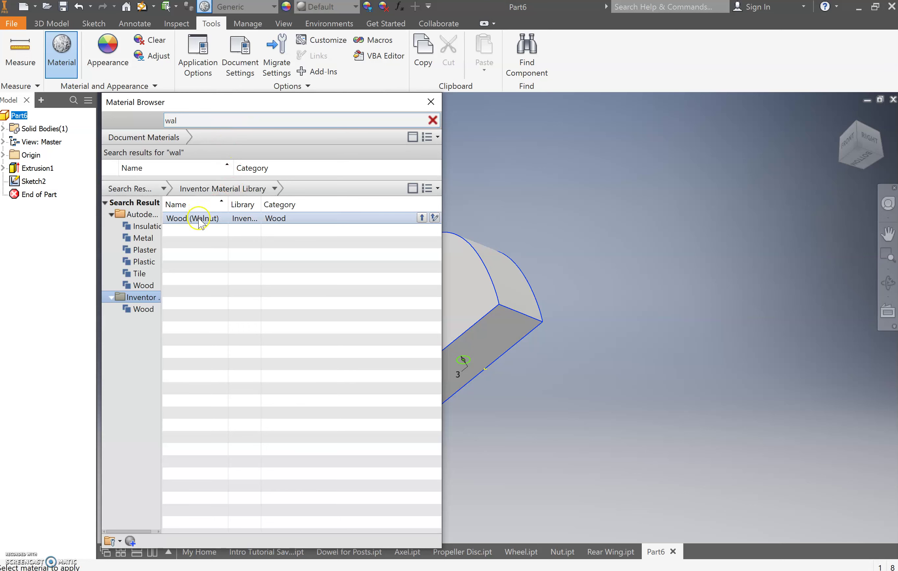
pyautogui.click(422, 218)
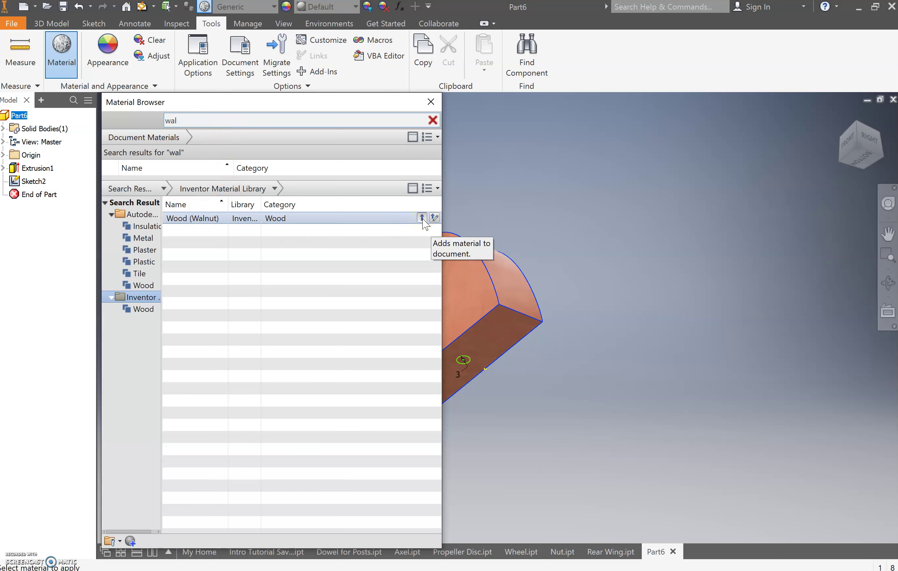
pyautogui.click(422, 218)
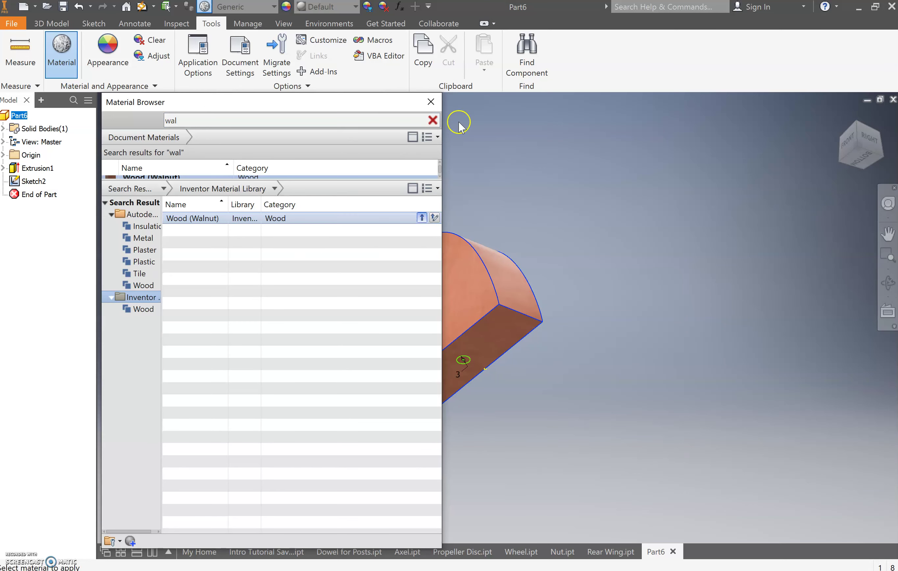
pyautogui.click(431, 102)
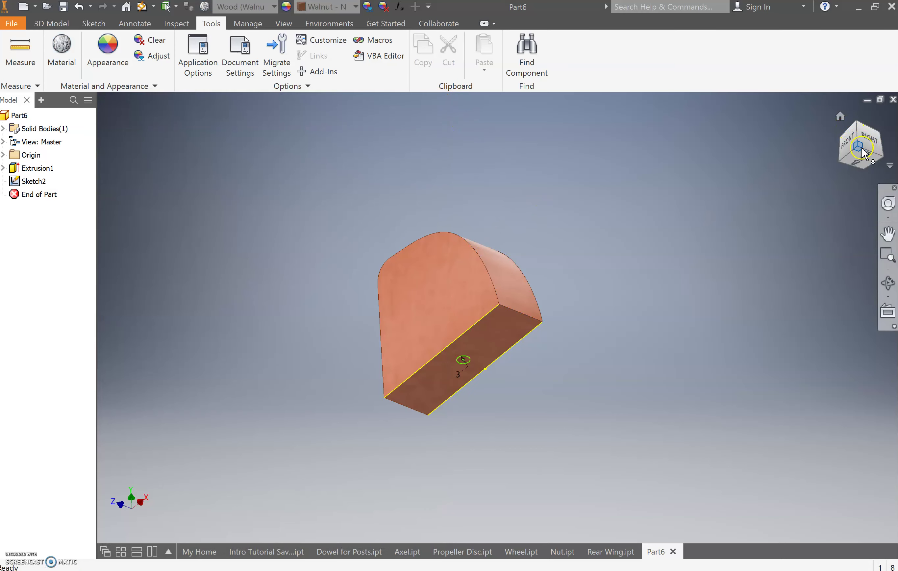
# Save the part as Rear Wing Vertical in the 2019 Timber Plane Model folder
pyautogui.moveTo(864, 154)
pyautogui.mouseDown()
pyautogui.moveTo(876, 187)
pyautogui.moveTo(742, 244)
pyautogui.moveTo(577, 248)
pyautogui.moveTo(545, 268)
pyautogui.mouseUp()
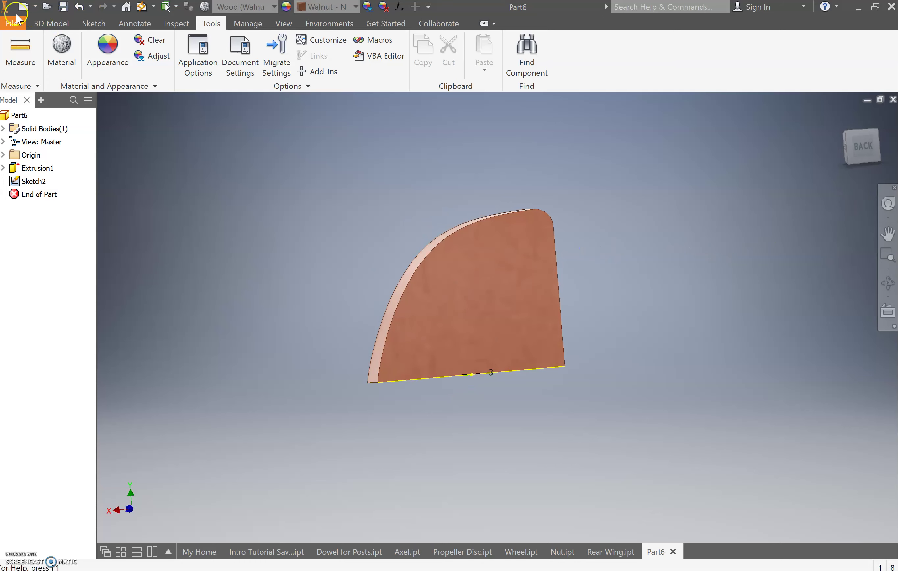
pyautogui.click(15, 25)
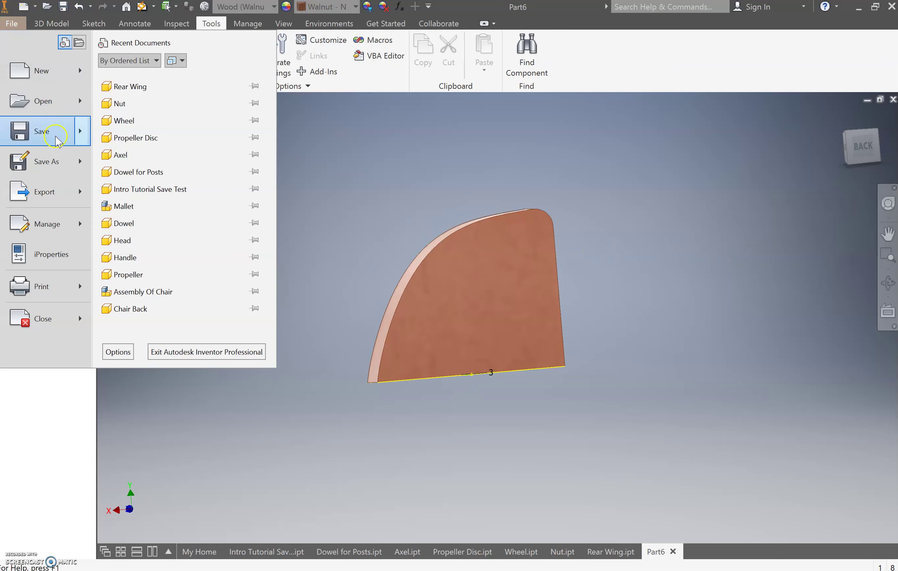
pyautogui.click(51, 162)
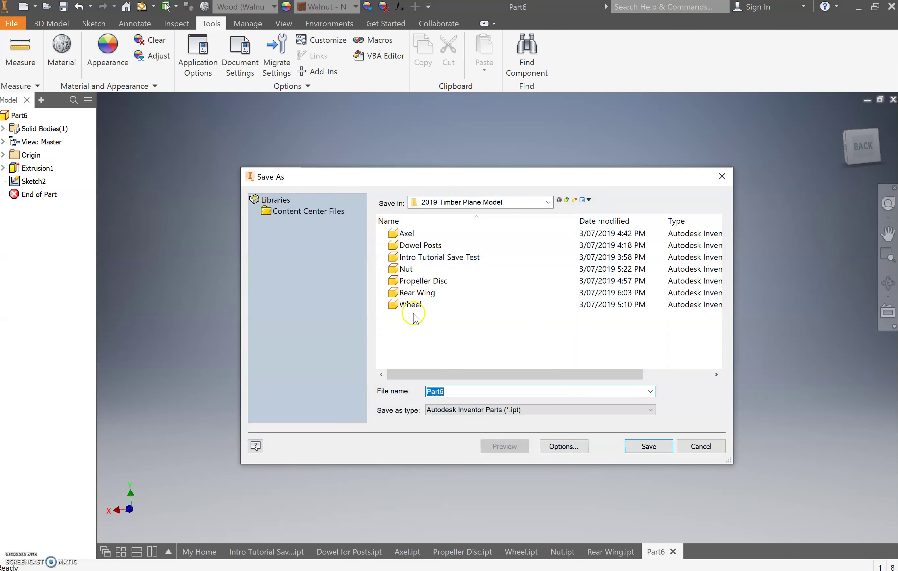
pyautogui.write('Rear')
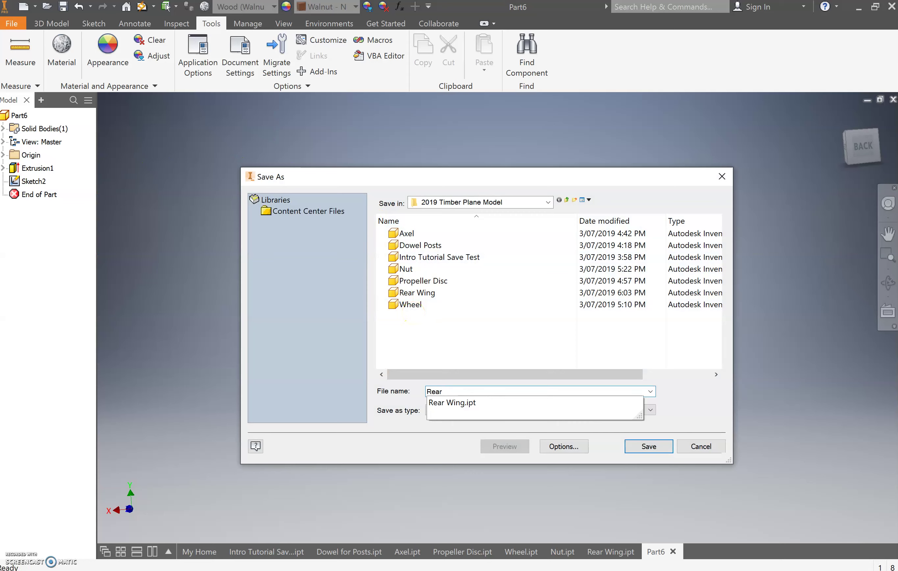
pyautogui.write(' Wing Vertical')
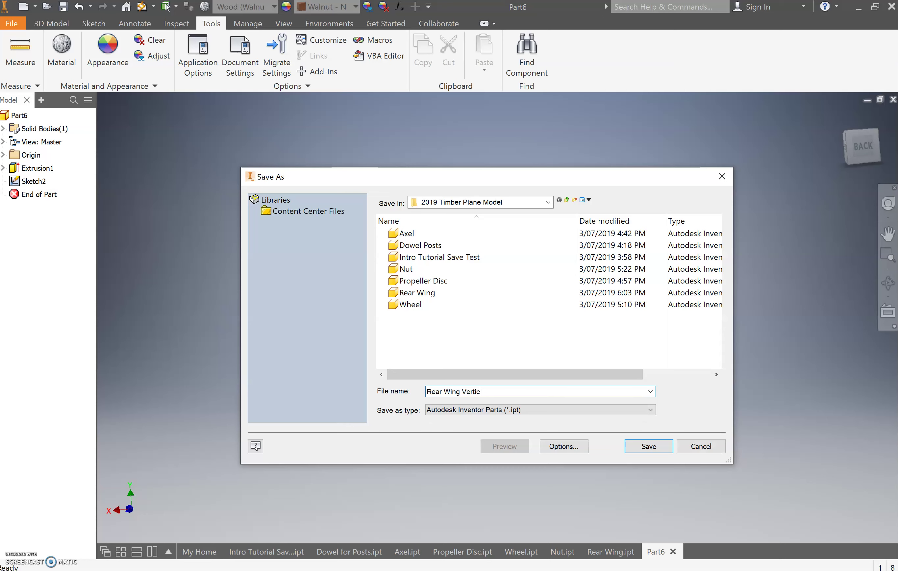
pyautogui.click(647, 450)
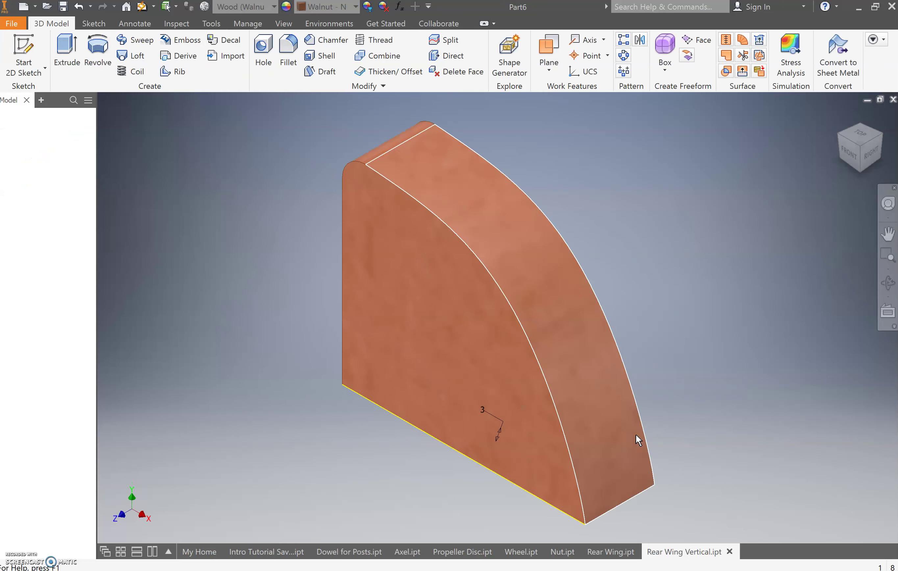
pyautogui.click(366, 435)
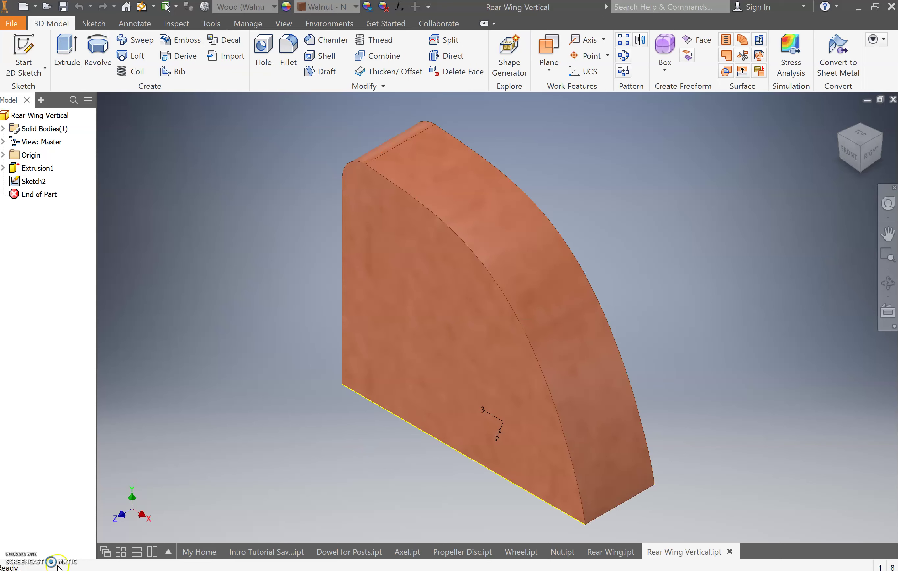